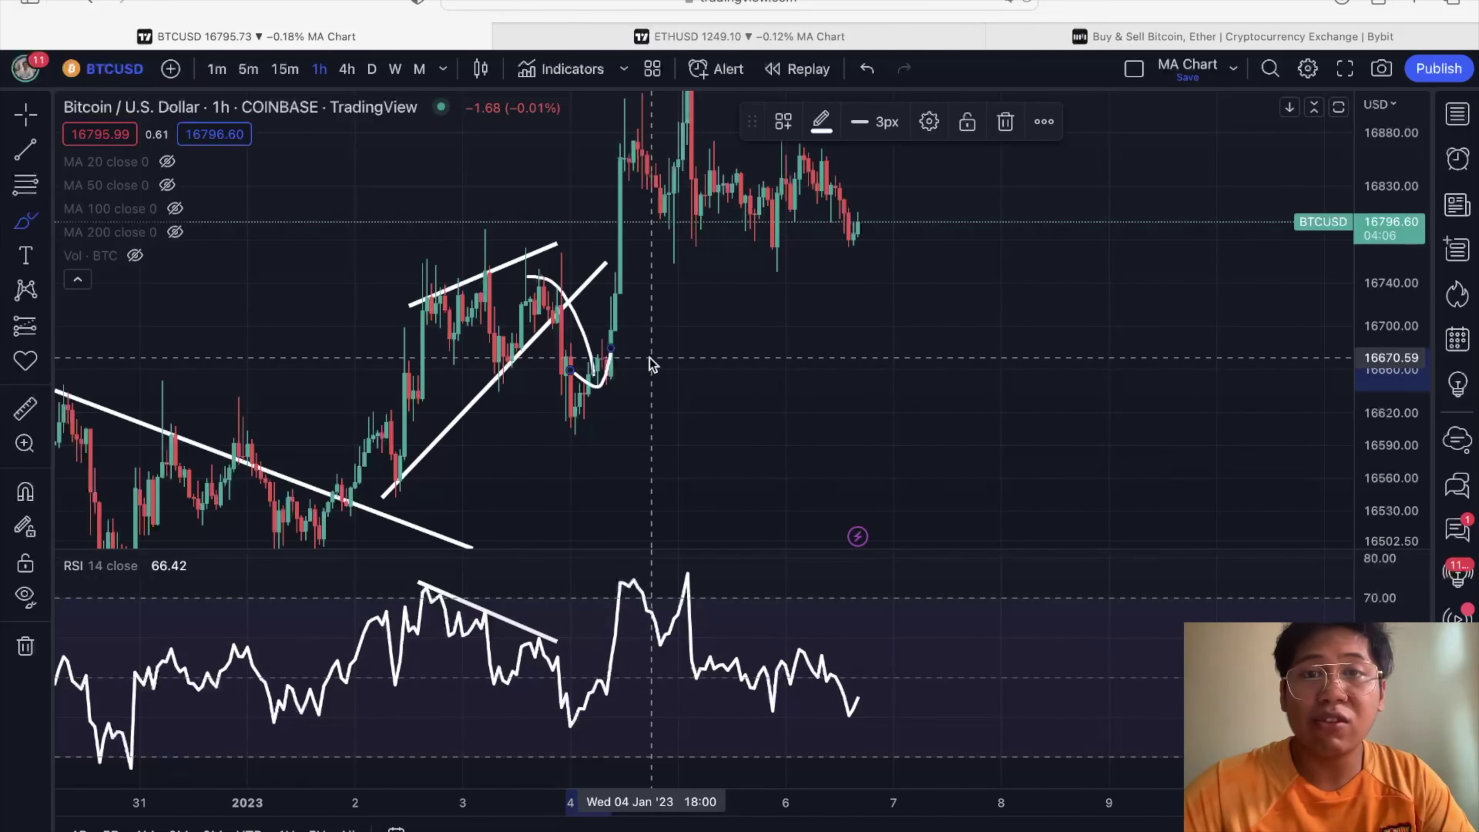
# - Sketch the price swings inside the rising wedge and the matching RSI moves with the Brush, and undo those strokes
pyautogui.hscroll(-3, 530, 366)
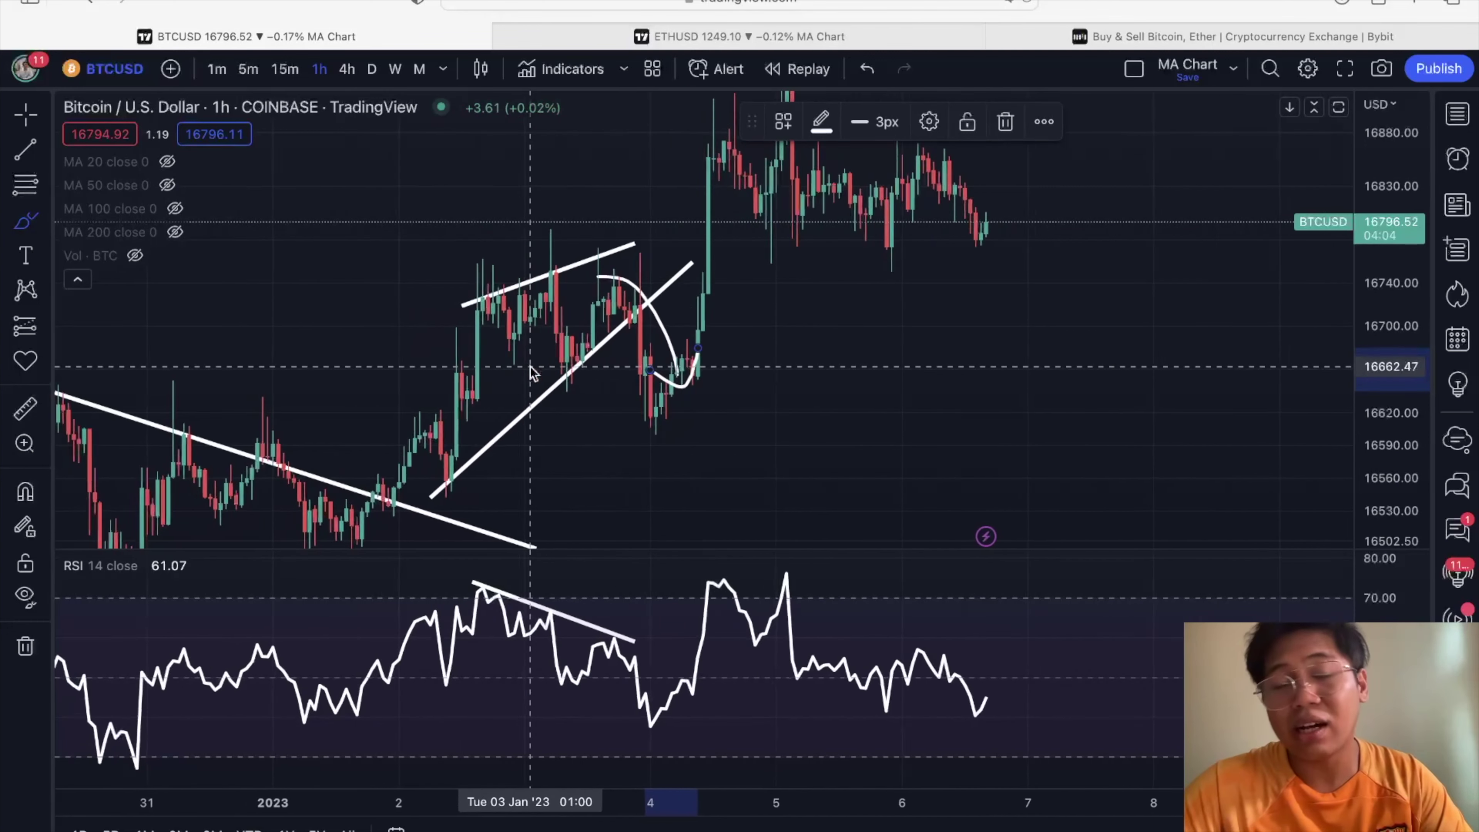
pyautogui.hscroll(-2, 531, 367)
pyautogui.moveTo(466, 446)
pyautogui.mouseDown()
pyautogui.moveTo(525, 309)
pyautogui.moveTo(562, 344)
pyautogui.moveTo(621, 314)
pyautogui.moveTo(673, 336)
pyautogui.mouseUp()
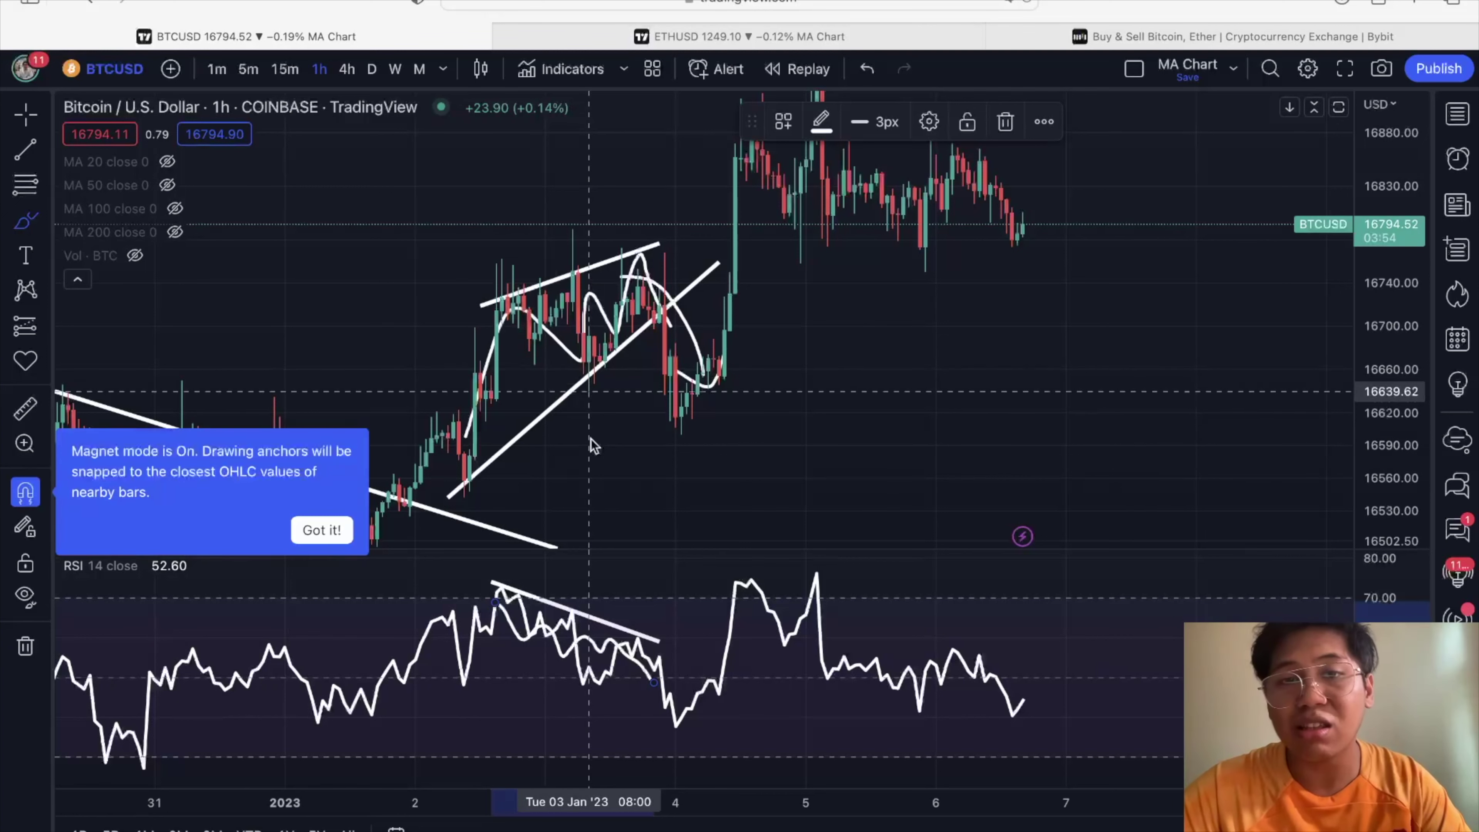
pyautogui.press('super+z')
pyautogui.press('super+z')
pyautogui.press('super+z')
pyautogui.moveTo(1392, 453); pyautogui.dragTo(1398, 287)
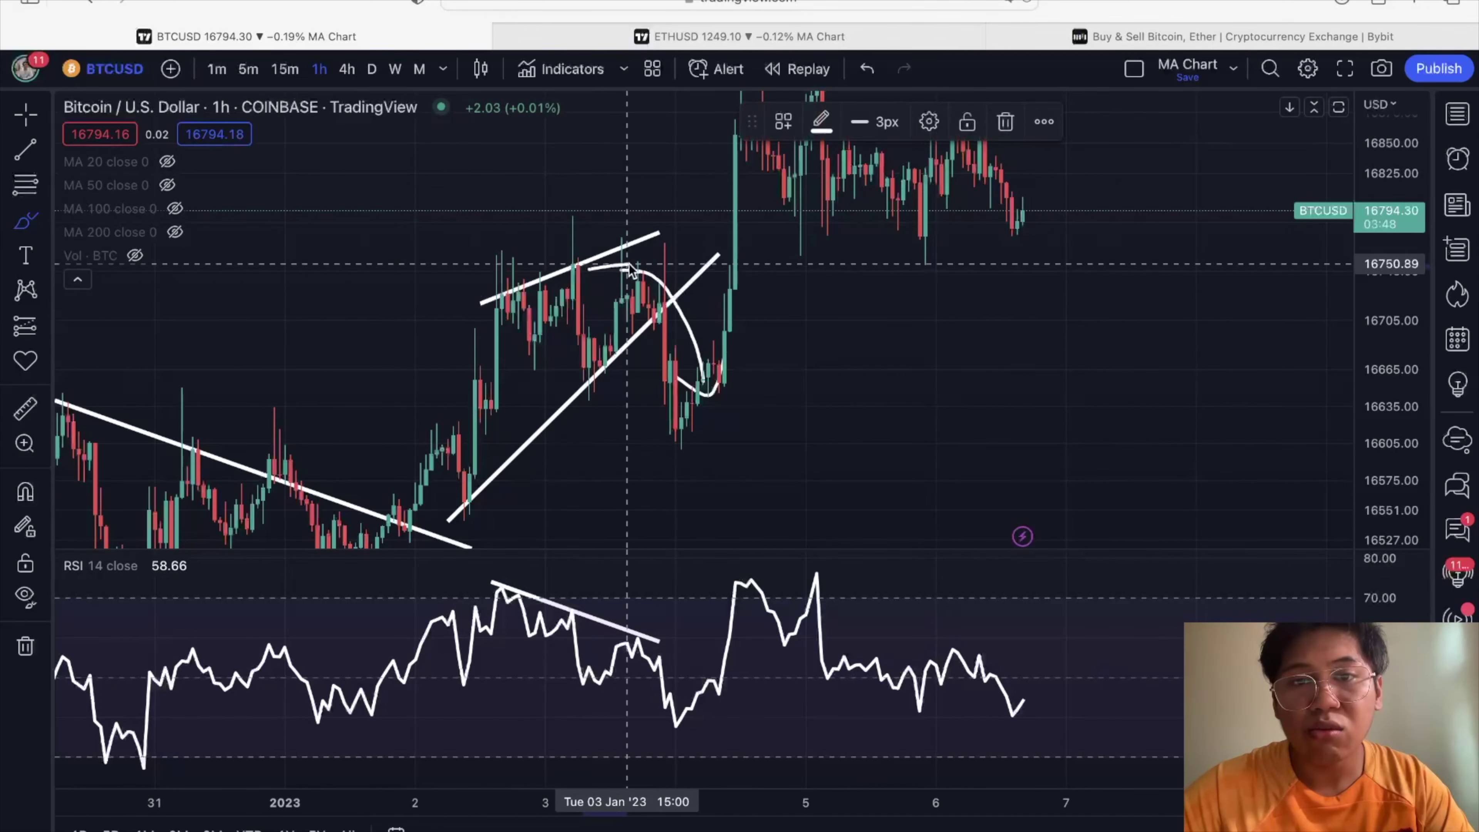
pyautogui.hotkey('ctrl', 'z')
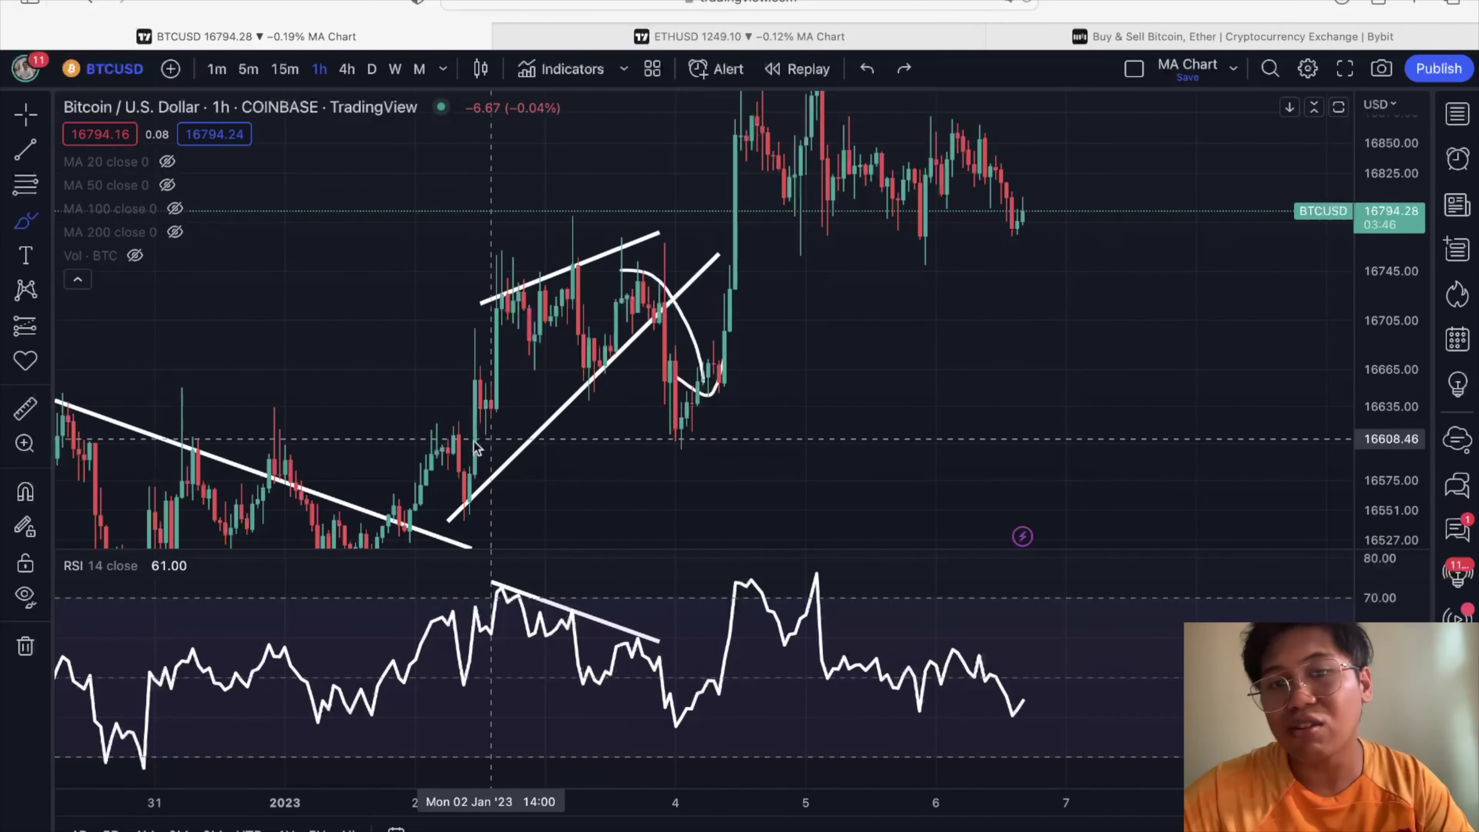
# - Brush a horizontal support line at about 16607 across the 4 January low, and view the Bybit page
pyautogui.moveTo(247, 440); pyautogui.dragTo(833, 440)
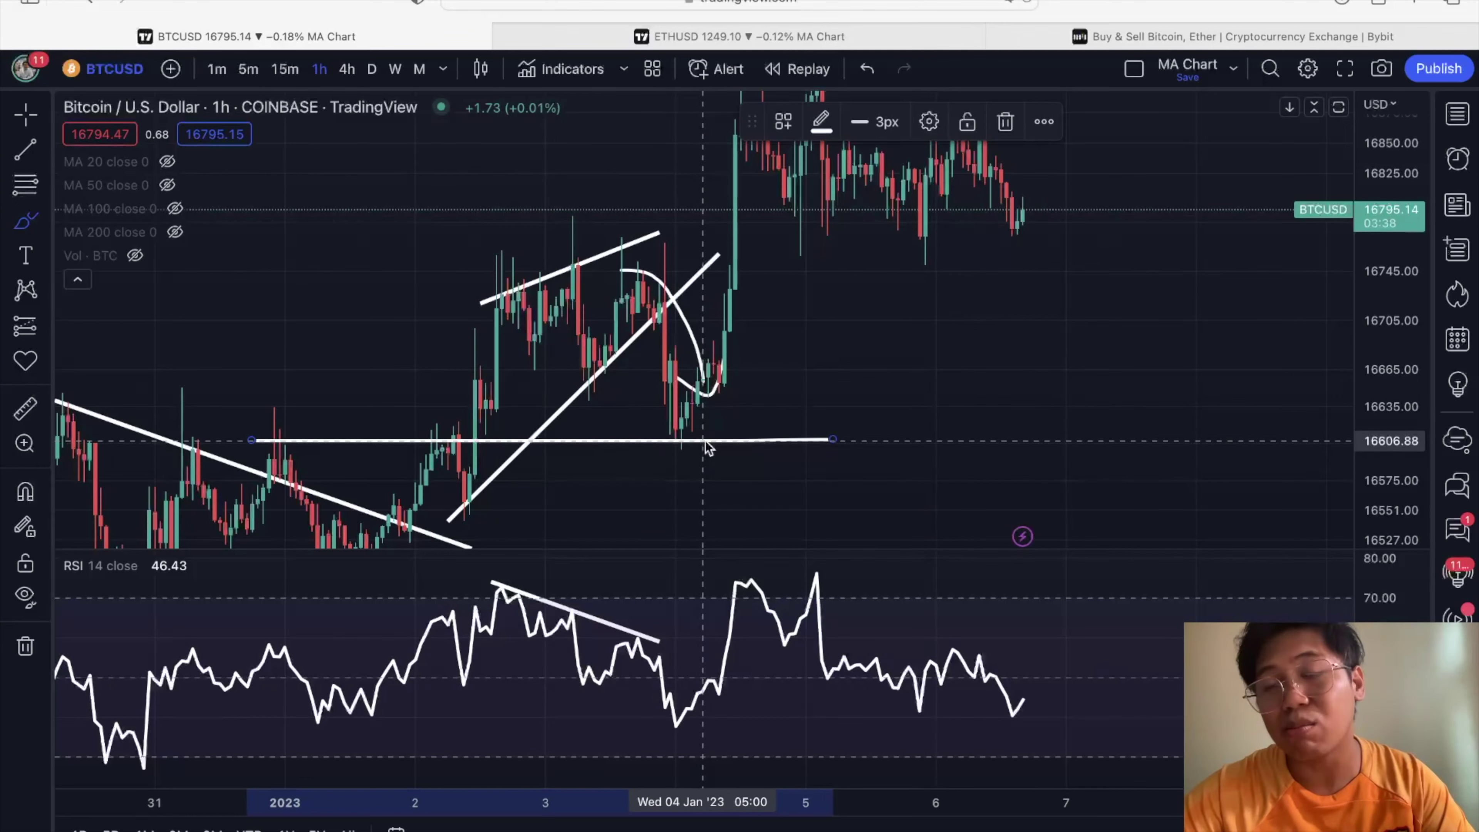
pyautogui.click(1082, 40)
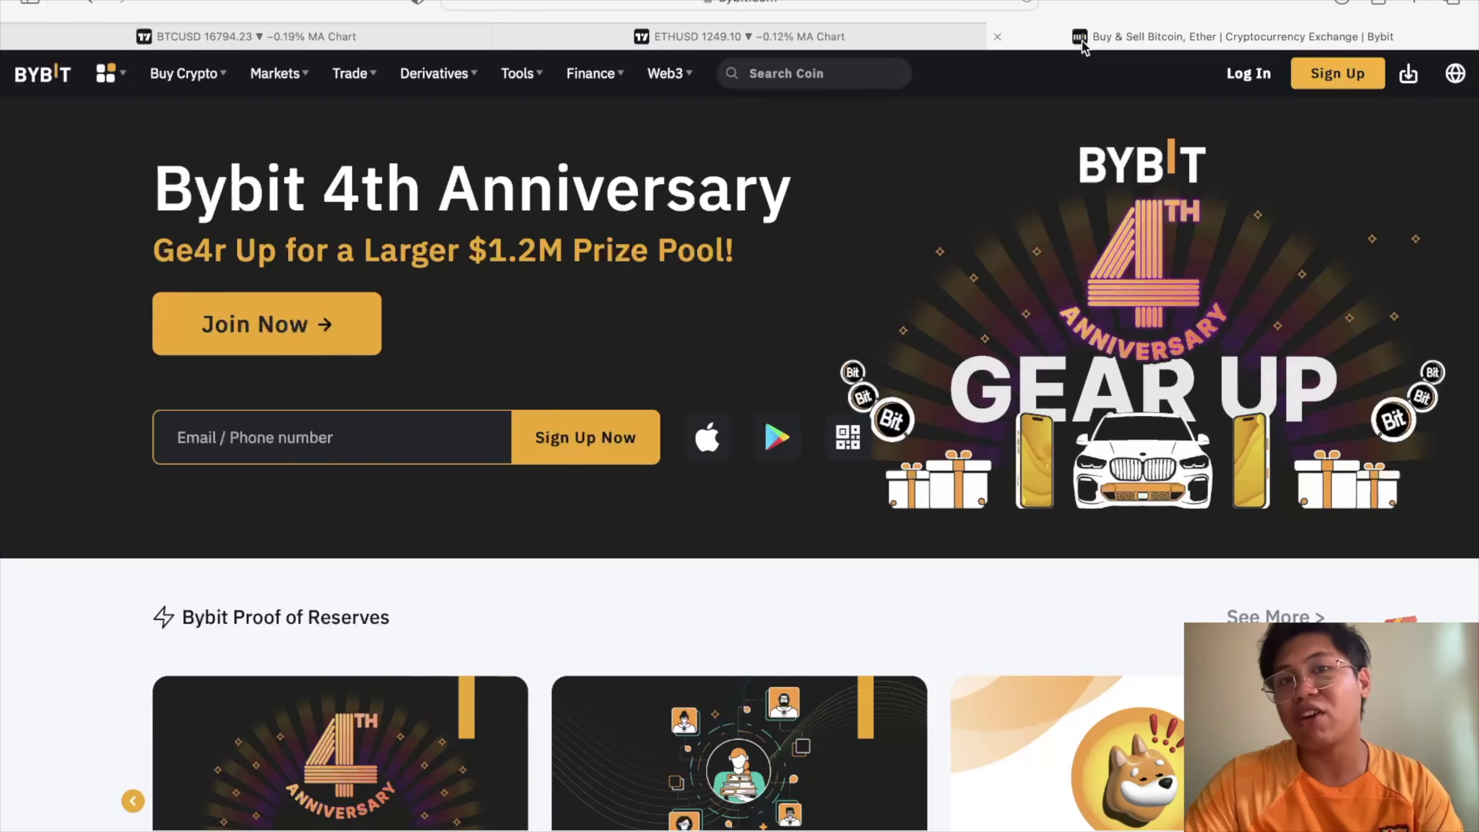
pyautogui.click(319, 37)
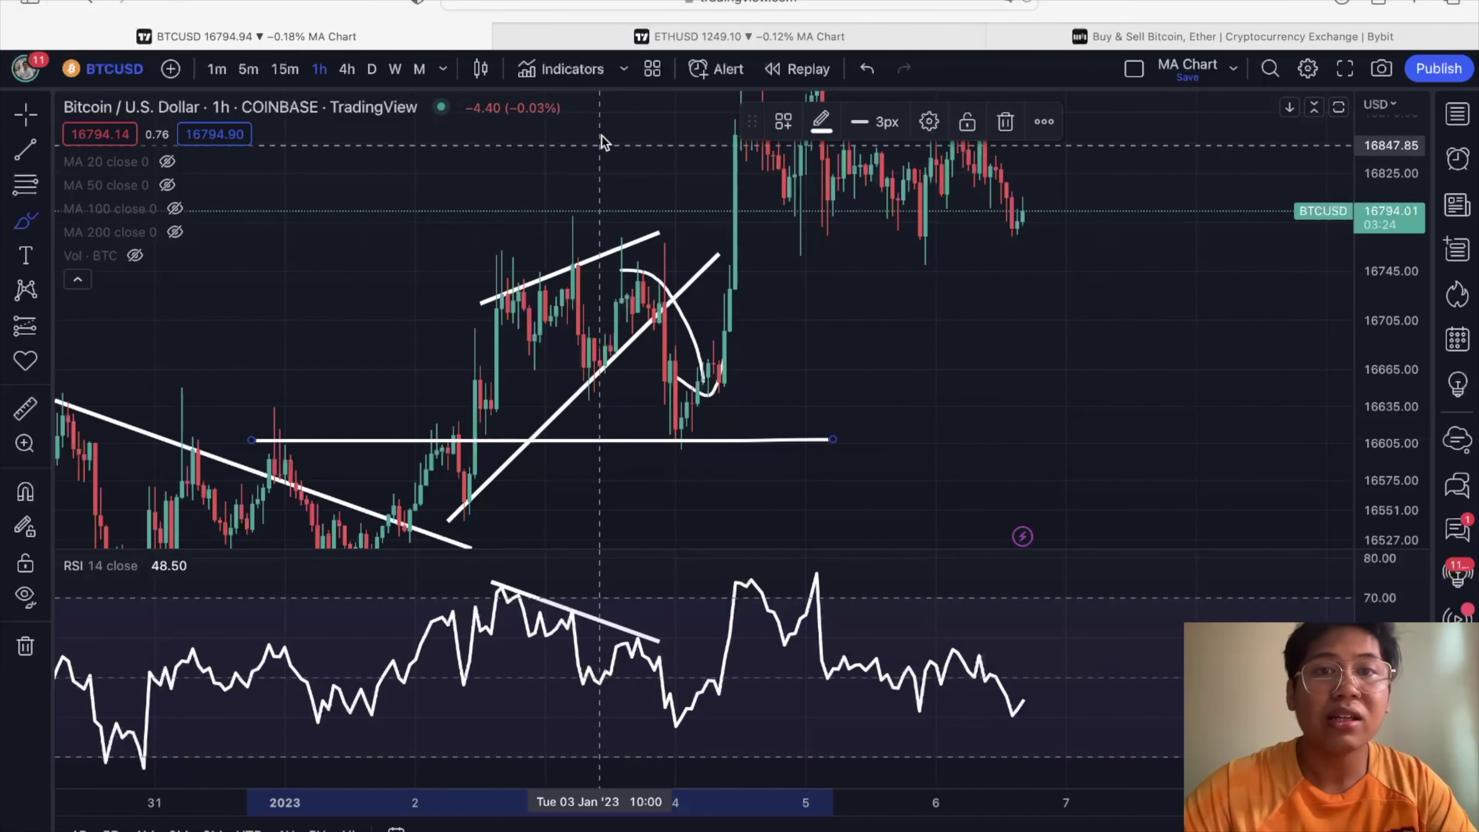
# - Switch to the ETHUSD chart and examine the horizontal resistance line and the pullback marked on 4 January
pyautogui.click(651, 38)
pyautogui.hscroll(-5, 516, 291)
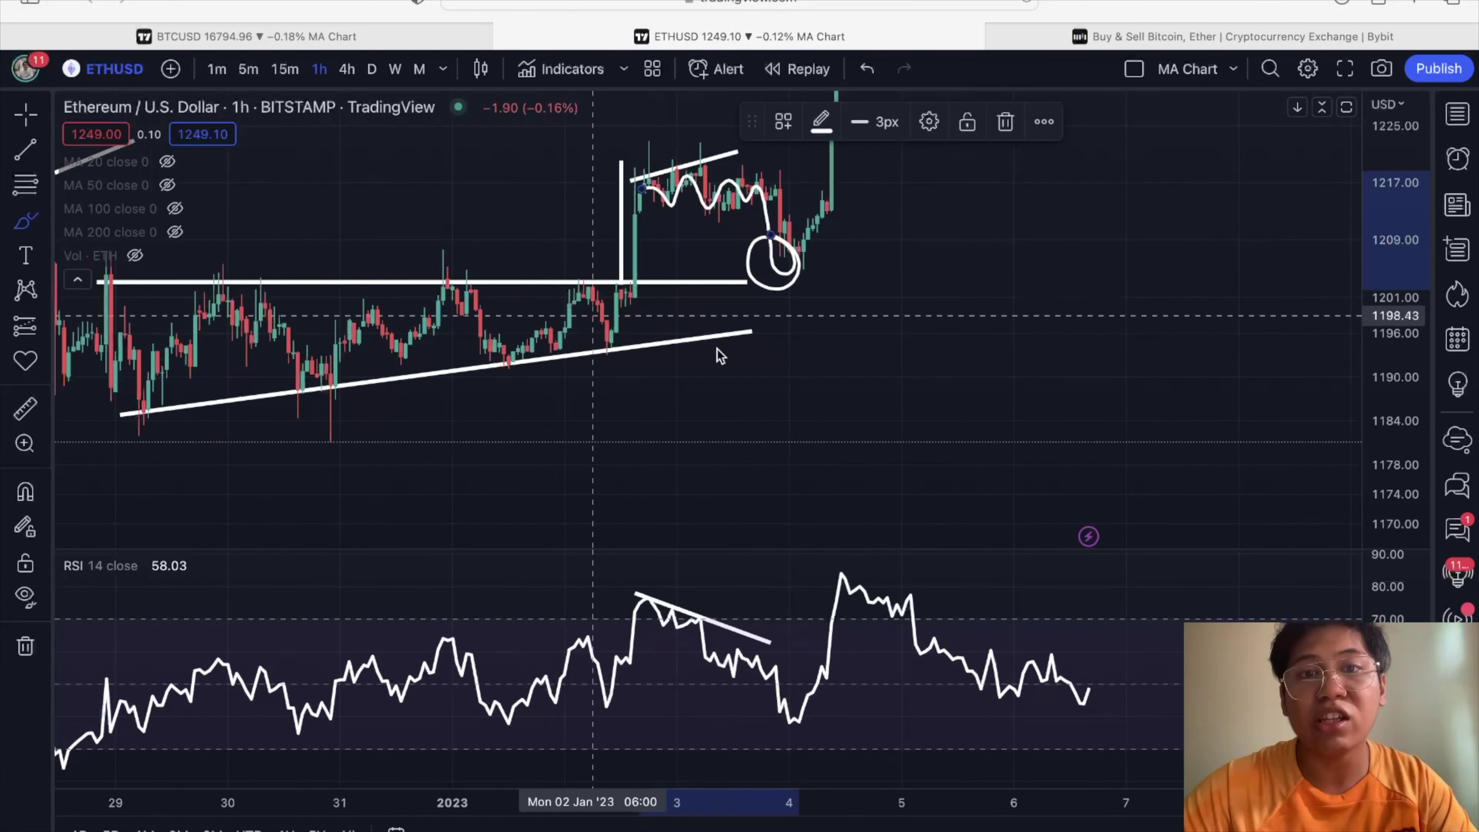
pyautogui.moveTo(1403, 466); pyautogui.dragTo(1403, 305)
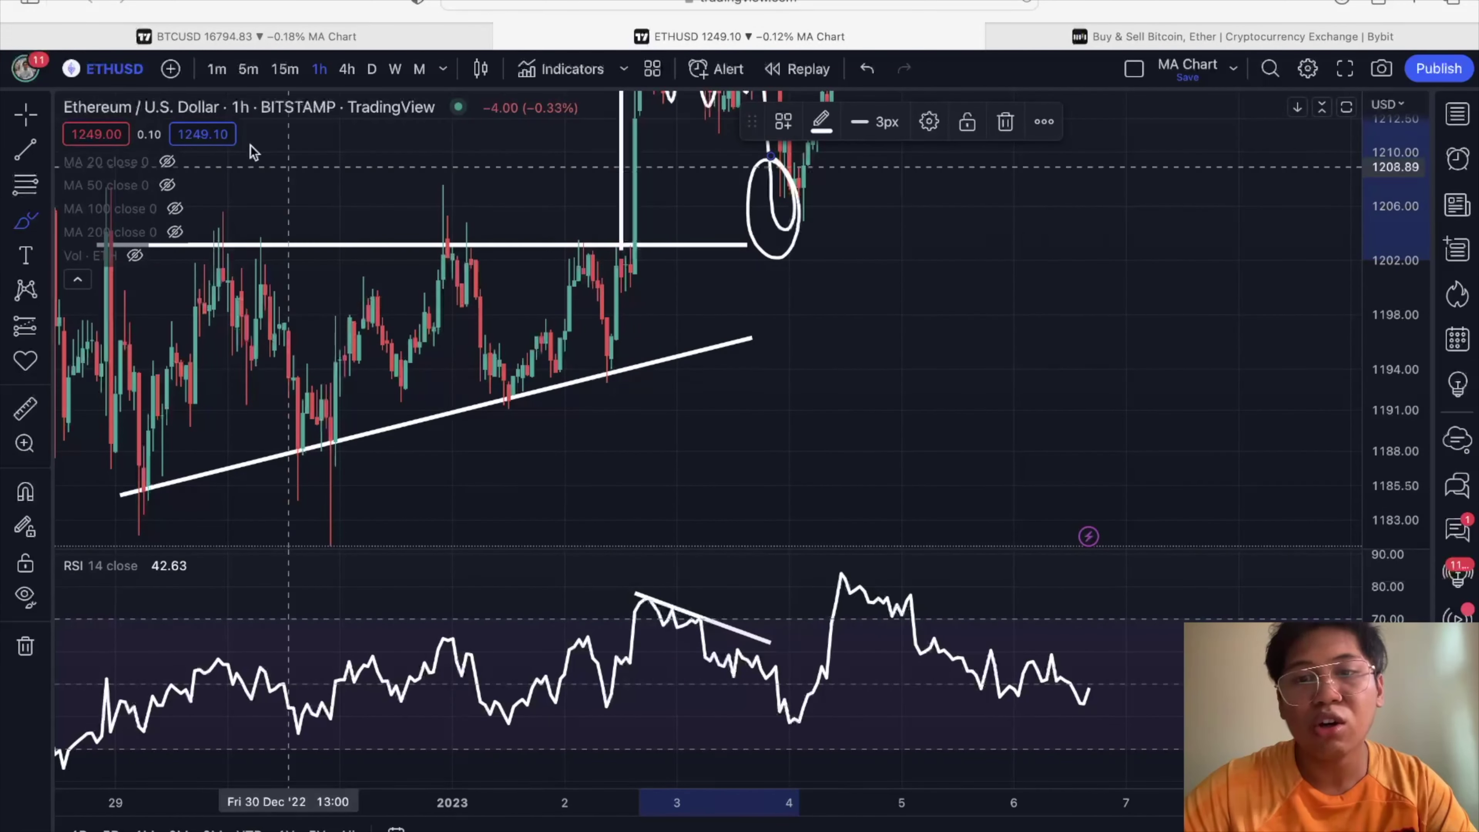
pyautogui.click(26, 115)
pyautogui.moveTo(876, 361); pyautogui.dragTo(875, 489)
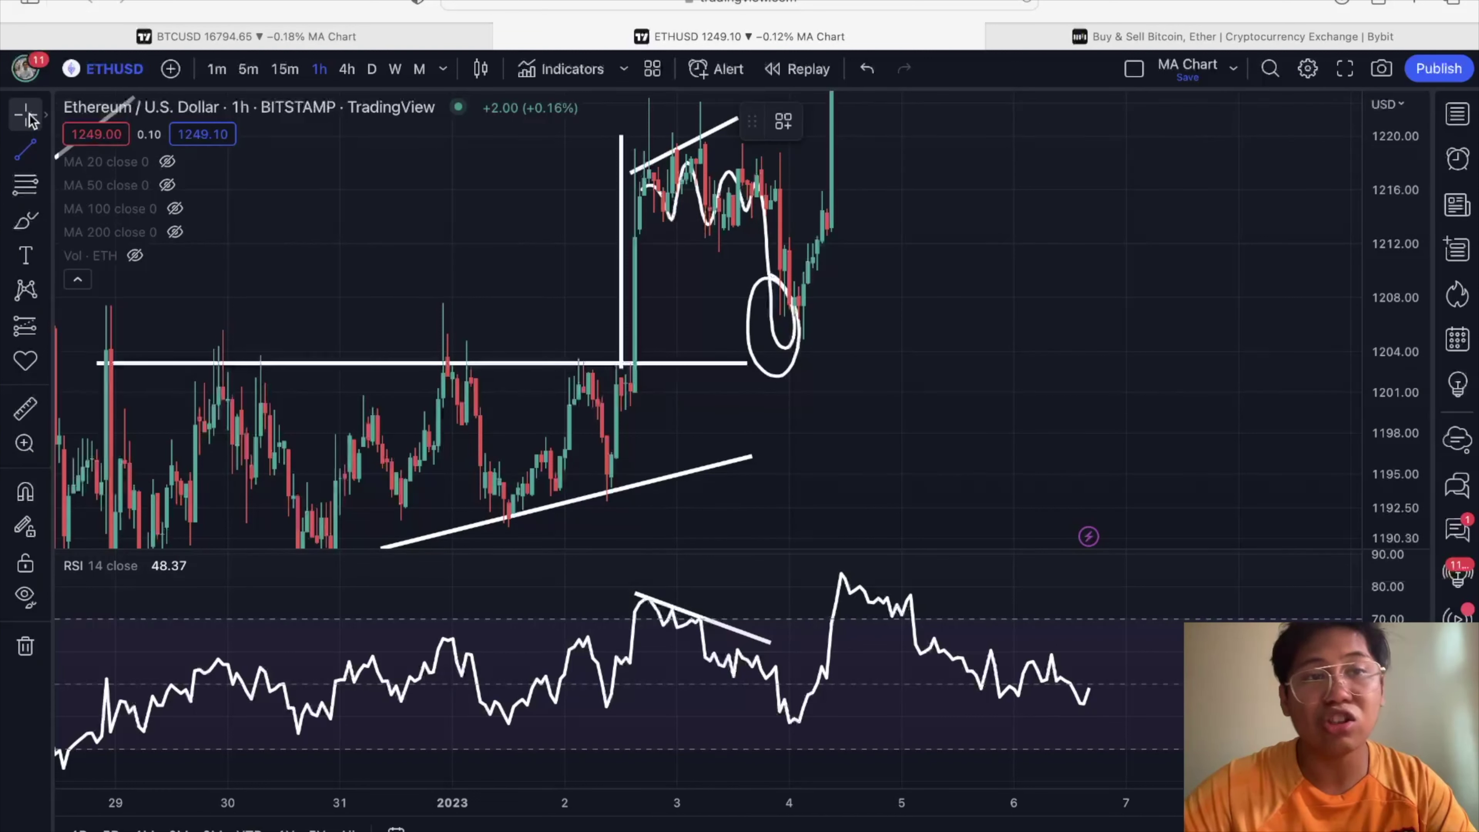
# - Brush an arc from the 3 January highs down past the 4 January low on ETHUSD, and undo it
pyautogui.click(45, 225)
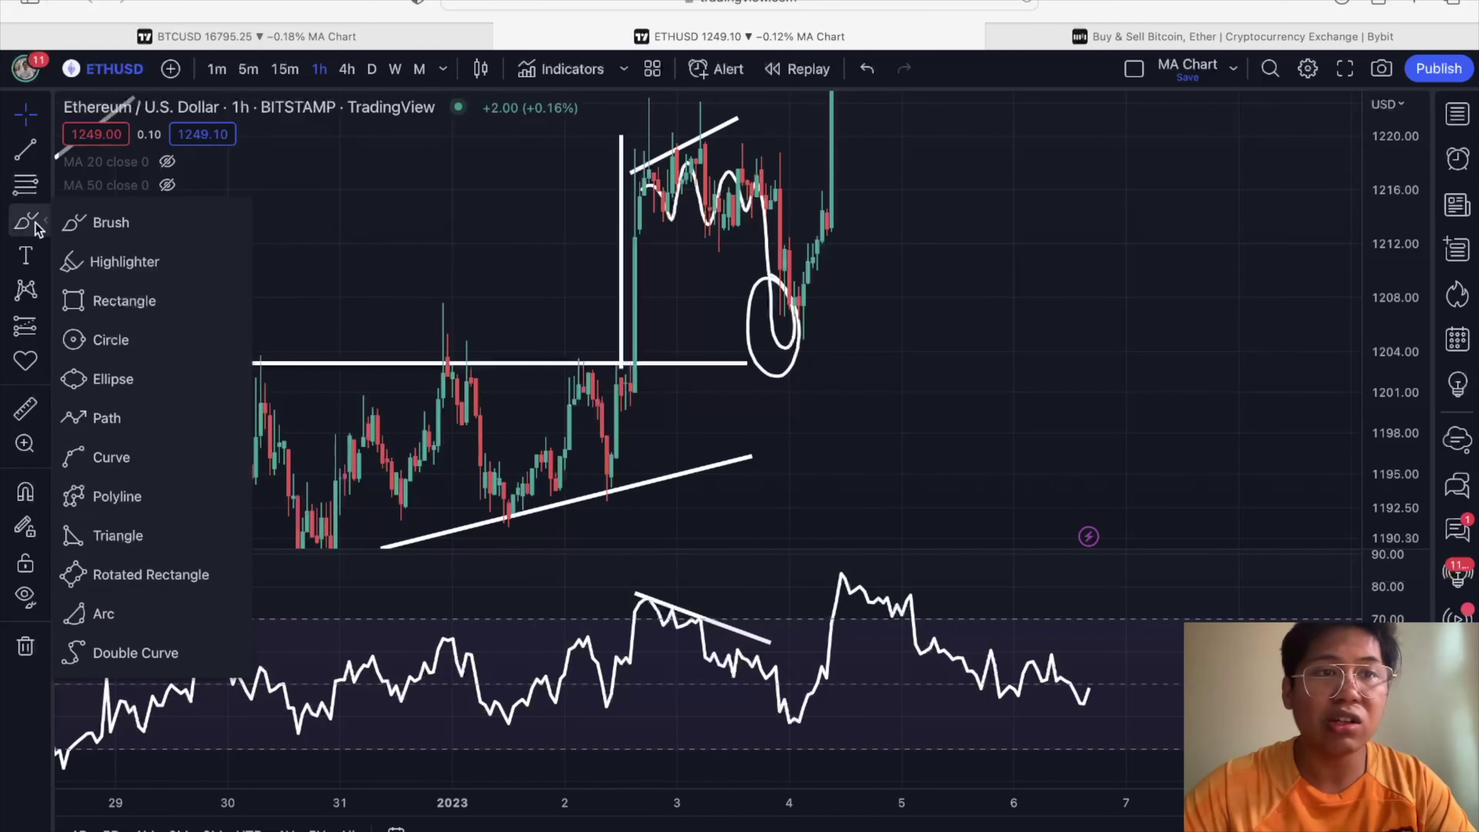
pyautogui.click(99, 222)
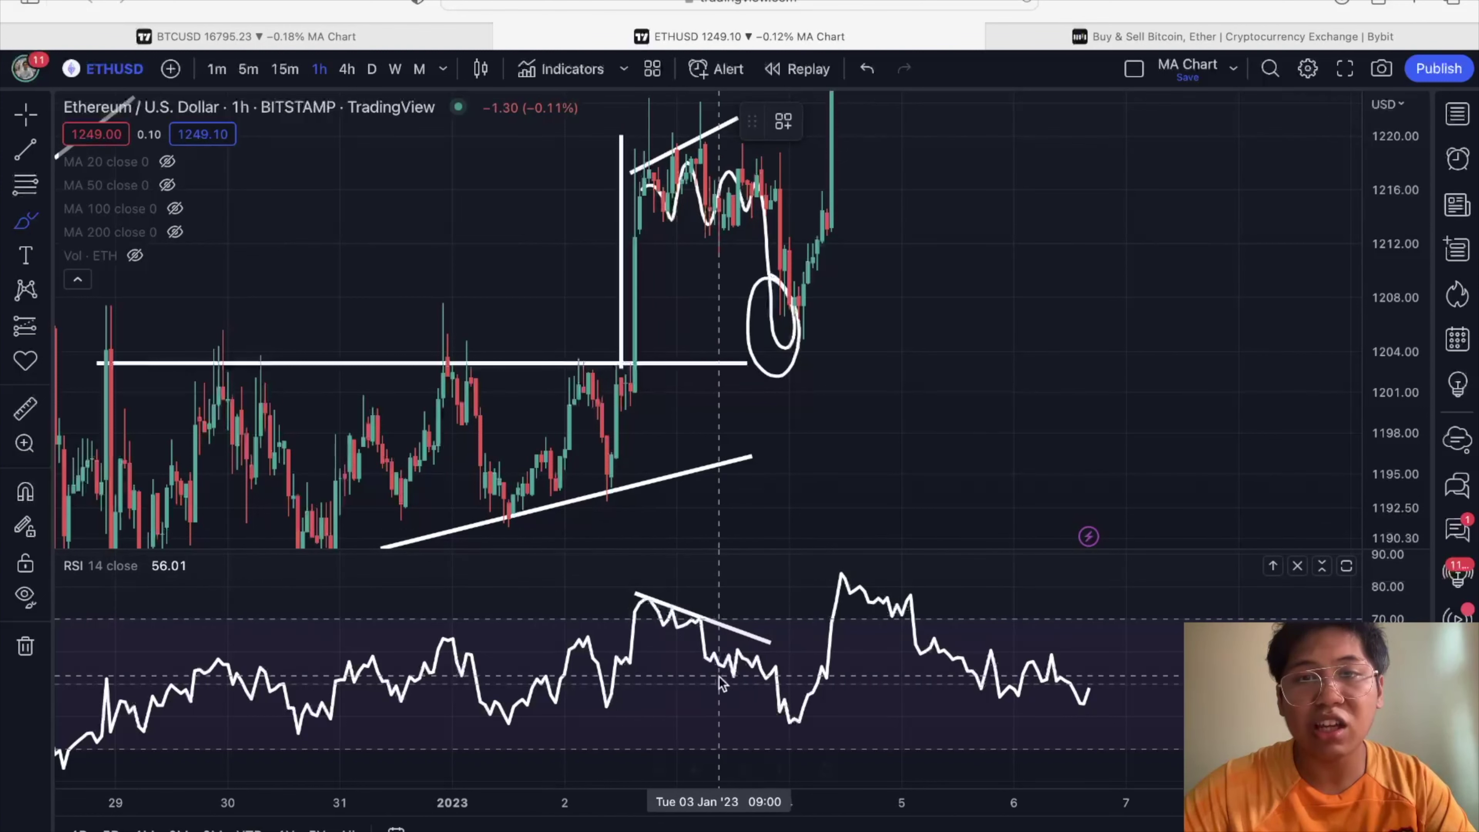
pyautogui.hscroll(3, 670, 152)
pyautogui.moveTo(638, 125)
pyautogui.mouseDown()
pyautogui.moveTo(715, 205)
pyautogui.moveTo(744, 284)
pyautogui.moveTo(753, 253)
pyautogui.mouseUp()
pyautogui.press('super')
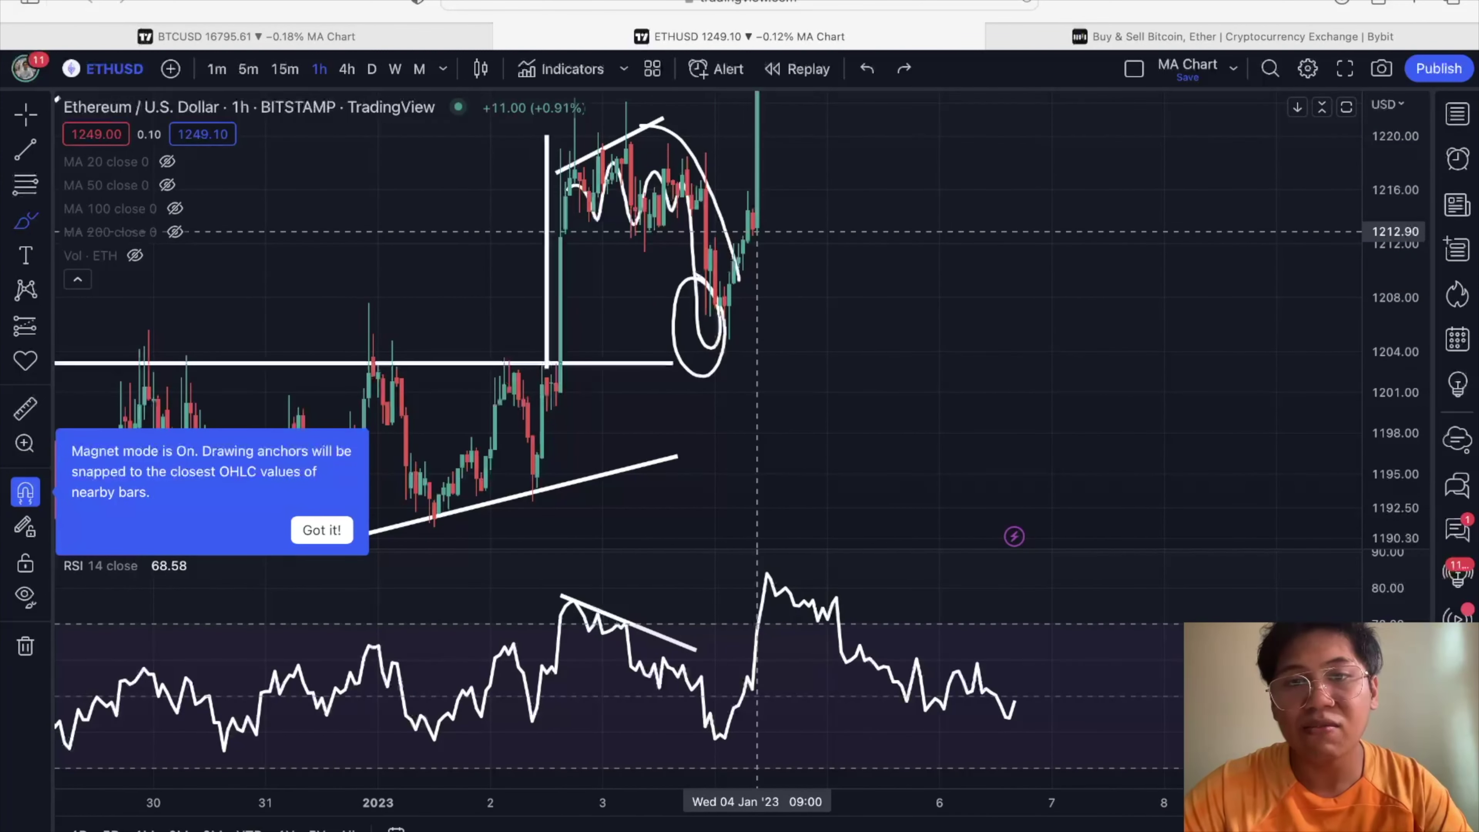
pyautogui.press('super+z')
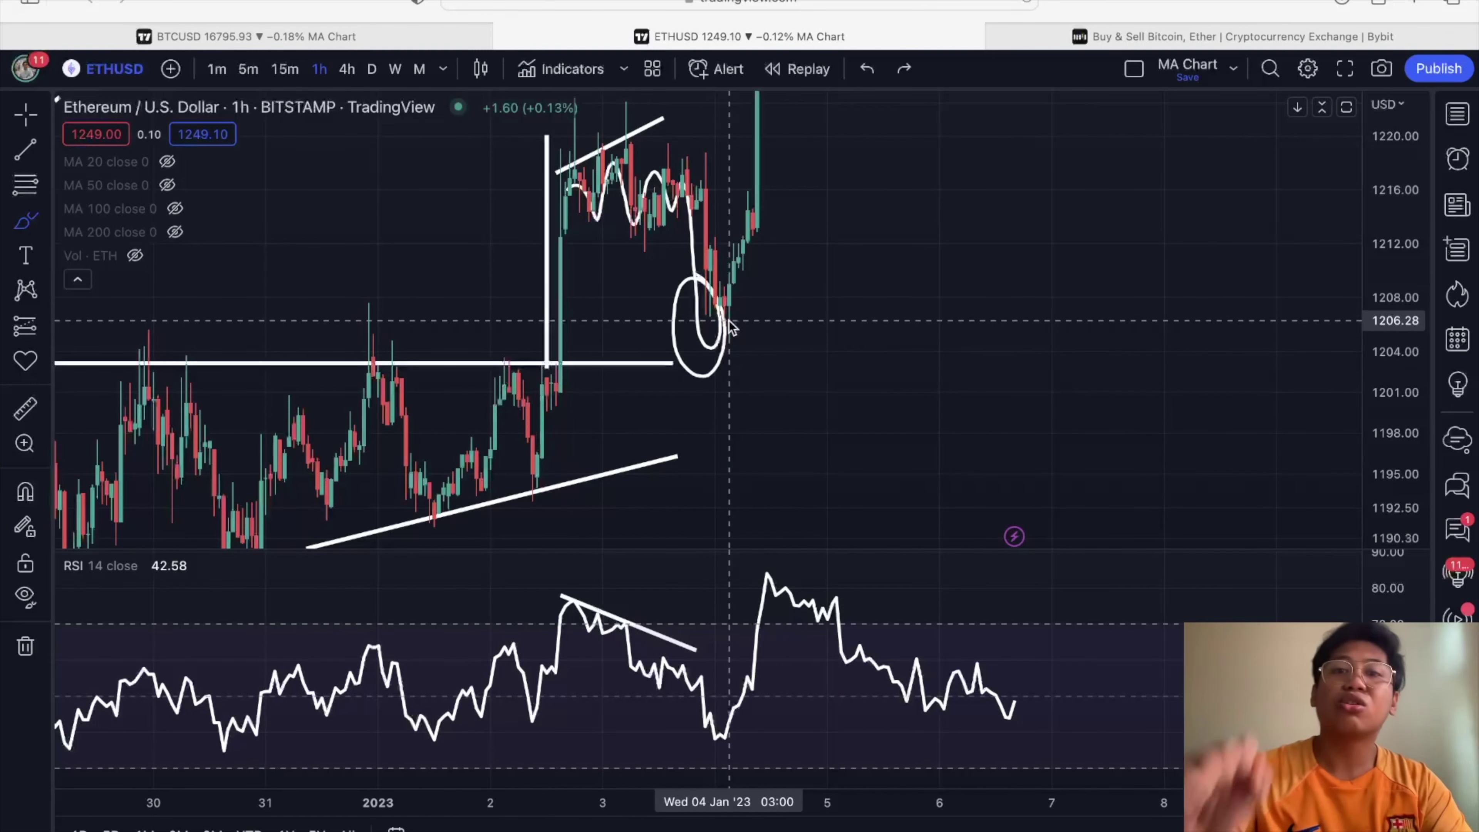
pyautogui.scroll(3, 793, 307)
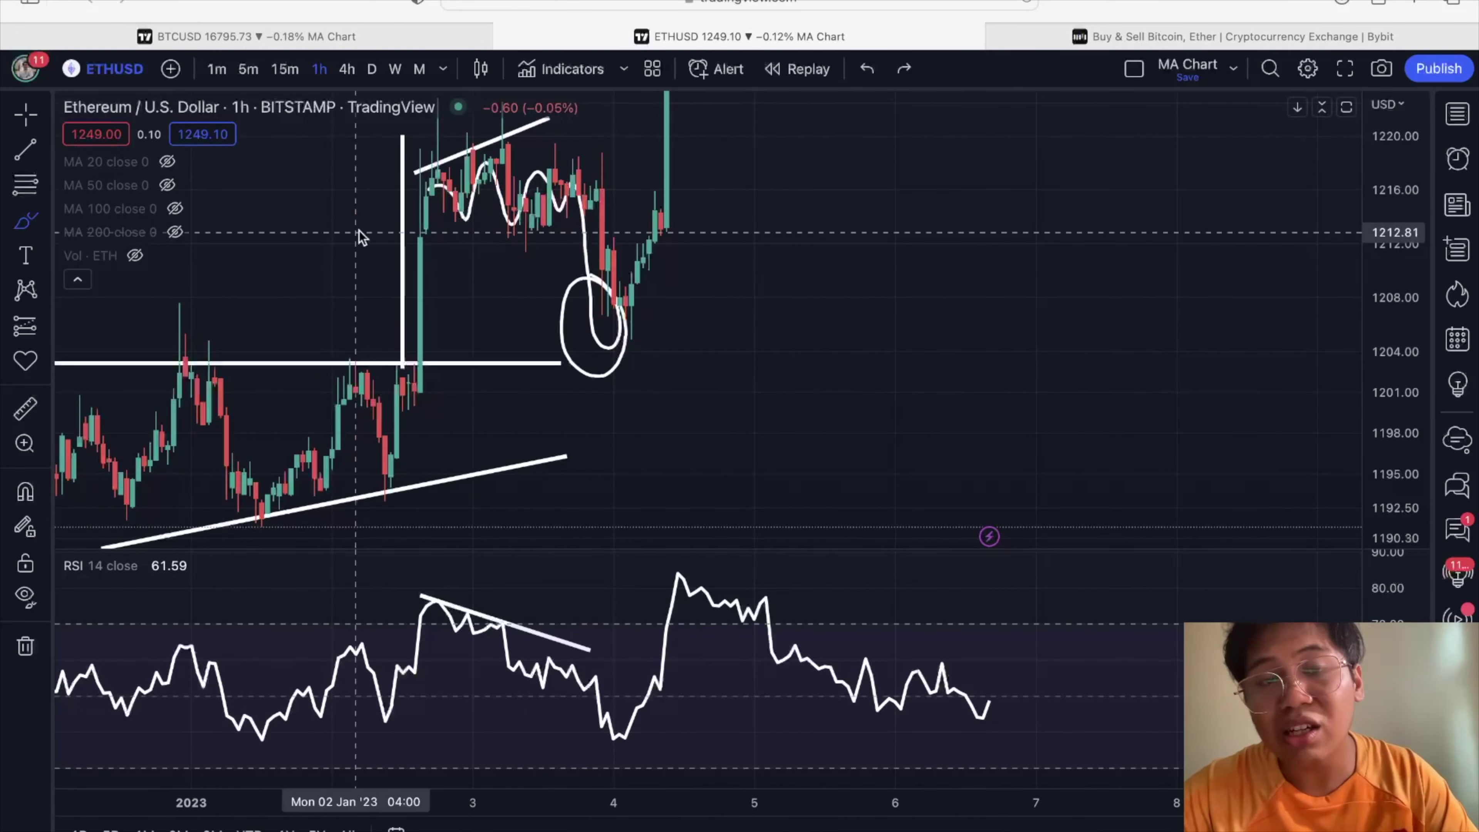
# - Return to the BTCUSD chart and maximize its price pane so the RSI is hidden
pyautogui.click(288, 35)
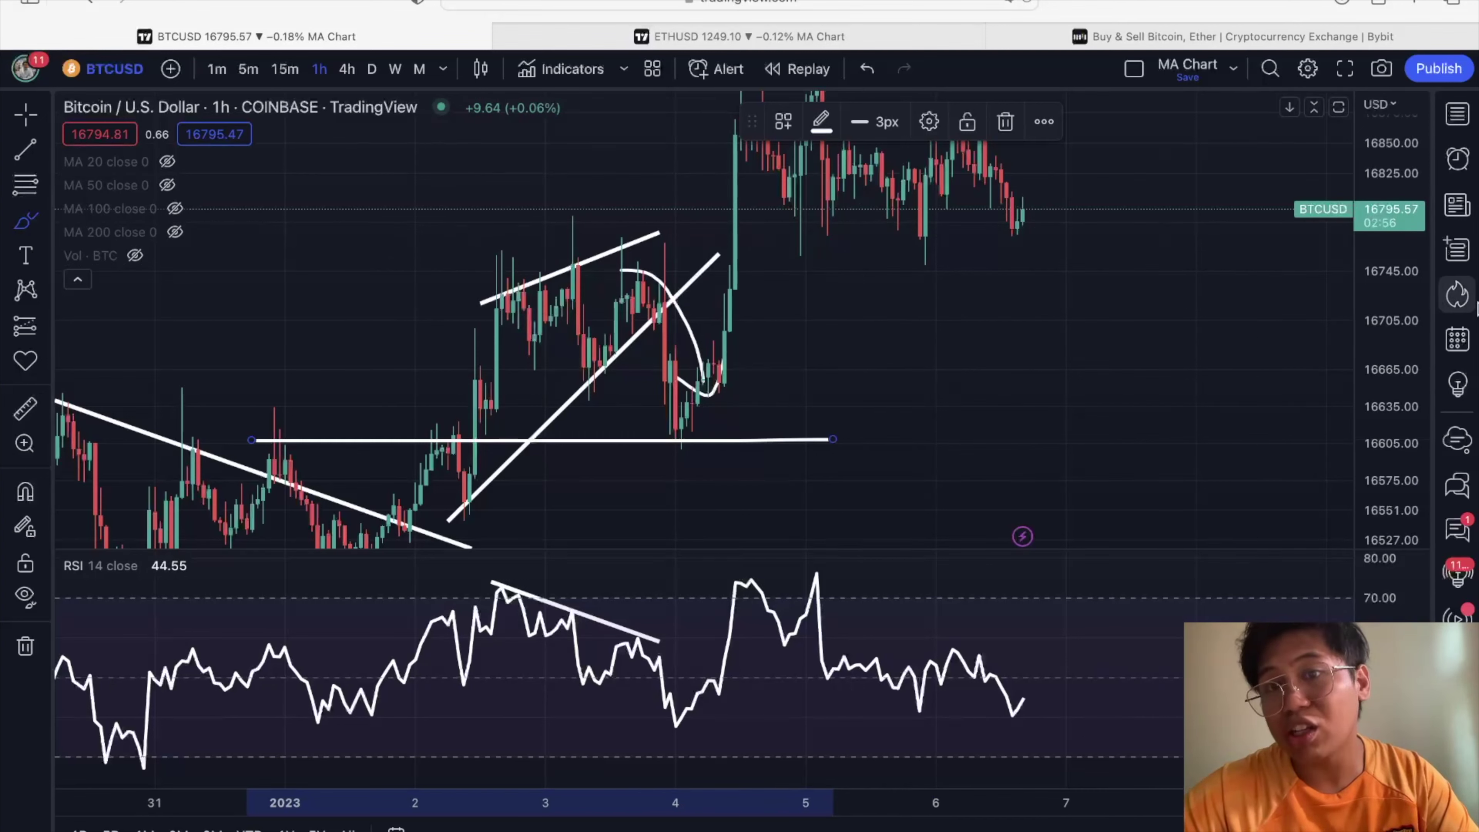
pyautogui.moveTo(1409, 294); pyautogui.dragTo(1409, 323)
pyautogui.click(39, 119)
pyautogui.moveTo(1001, 437); pyautogui.dragTo(931, 523)
pyautogui.doubleClick(914, 468)
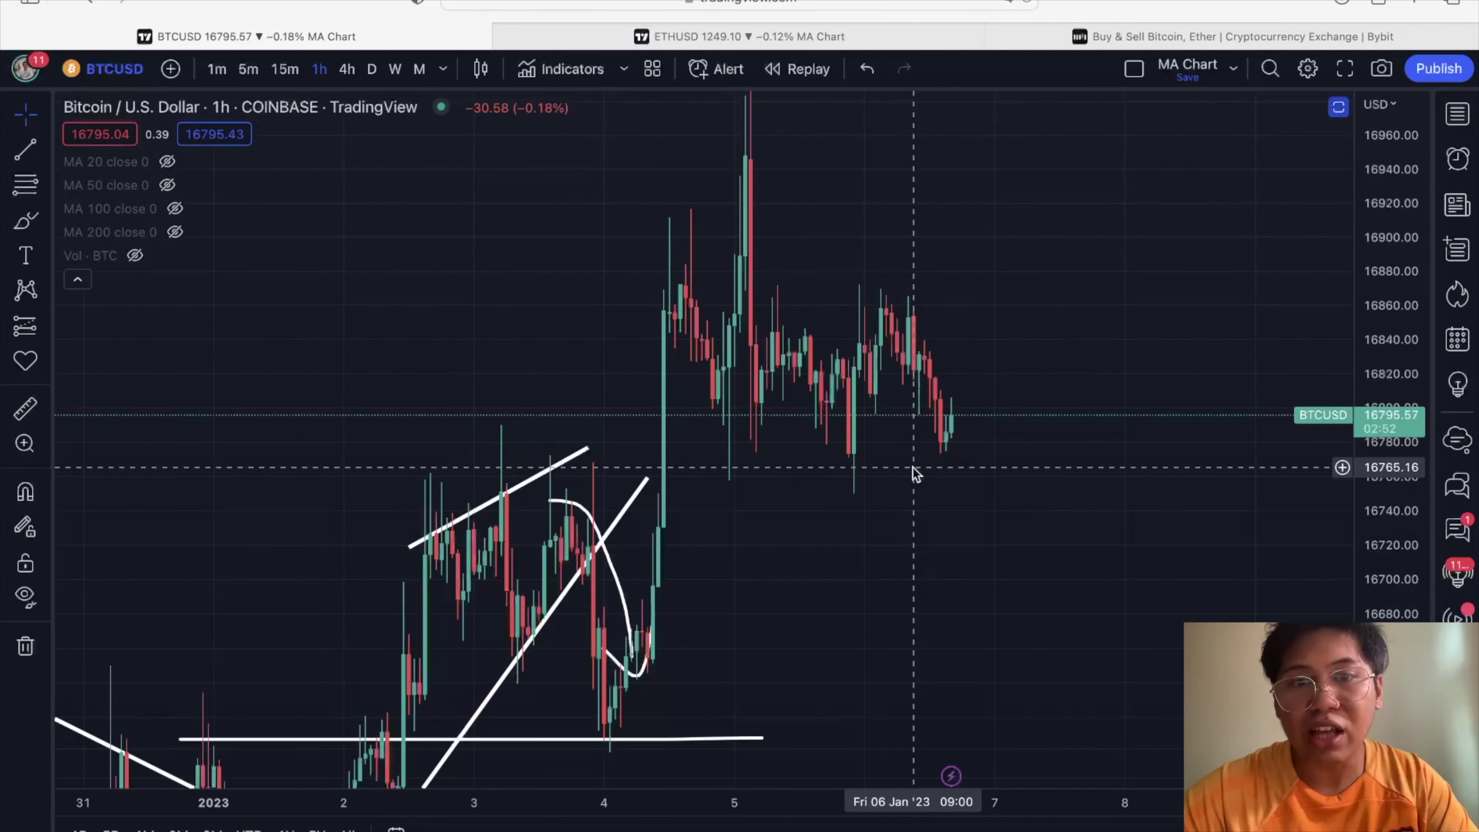
pyautogui.scroll(3, 914, 467)
pyautogui.hscroll(2, 674, 364)
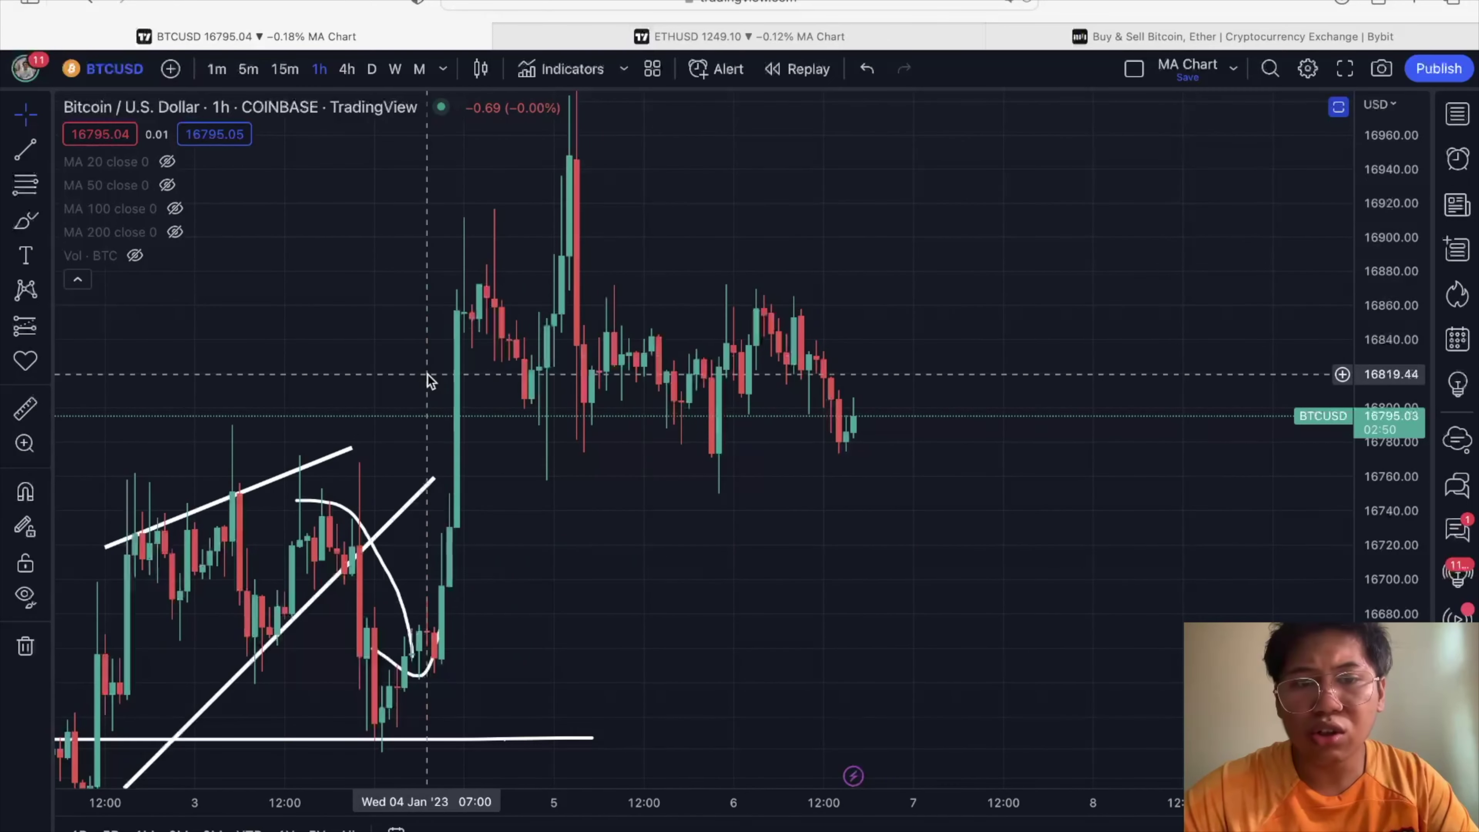
# - Draw a trend line beneath the rising lows from 30 December 19:00 to about 16850 on 7 January
pyautogui.scroll(-1, 427, 374)
pyautogui.moveTo(1401, 295); pyautogui.dragTo(1386, 417)
pyautogui.moveTo(1116, 538); pyautogui.dragTo(1268, 319)
pyautogui.scroll(-3, 1270, 319)
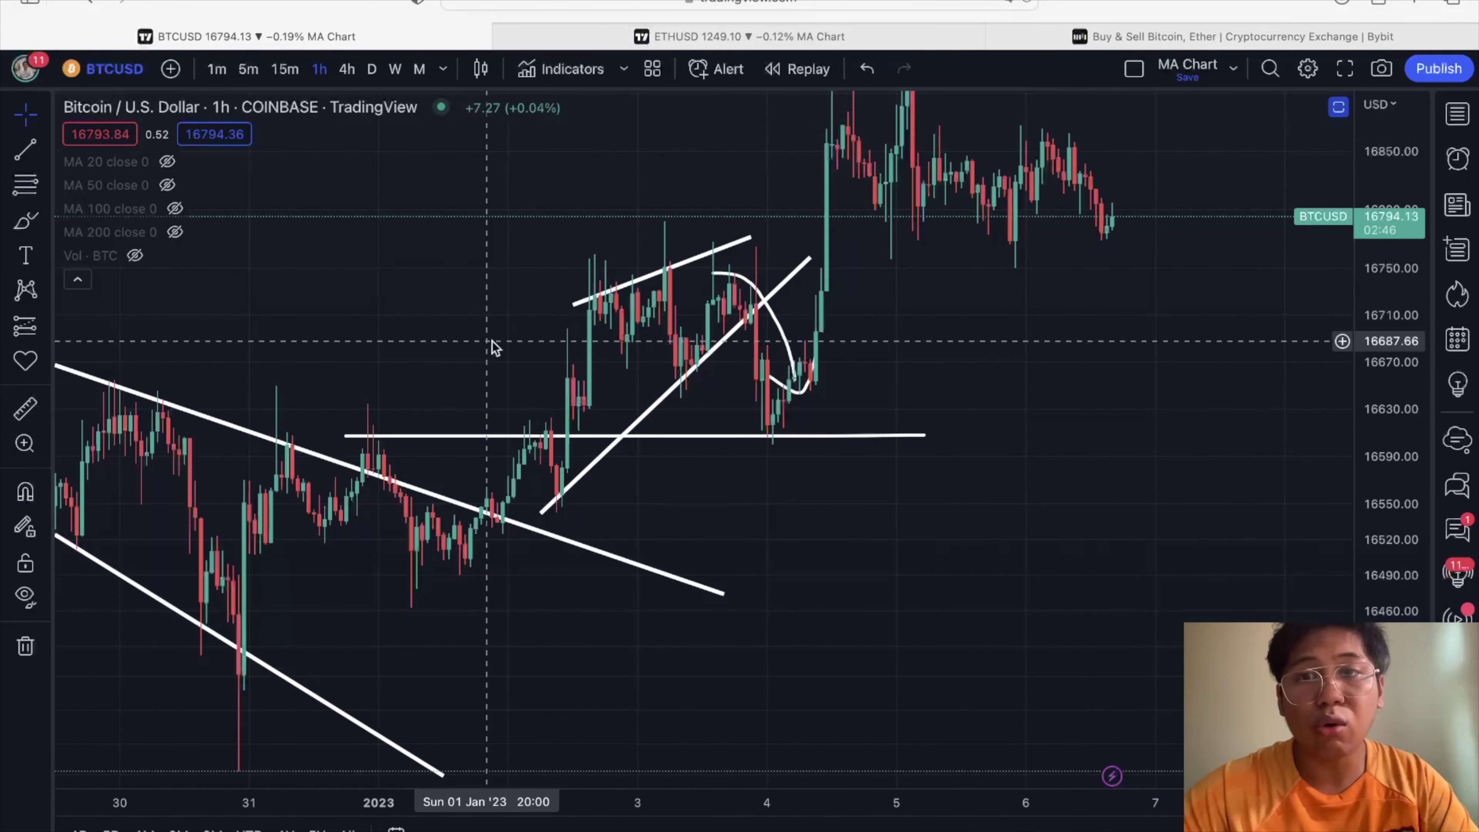
pyautogui.click(25, 150)
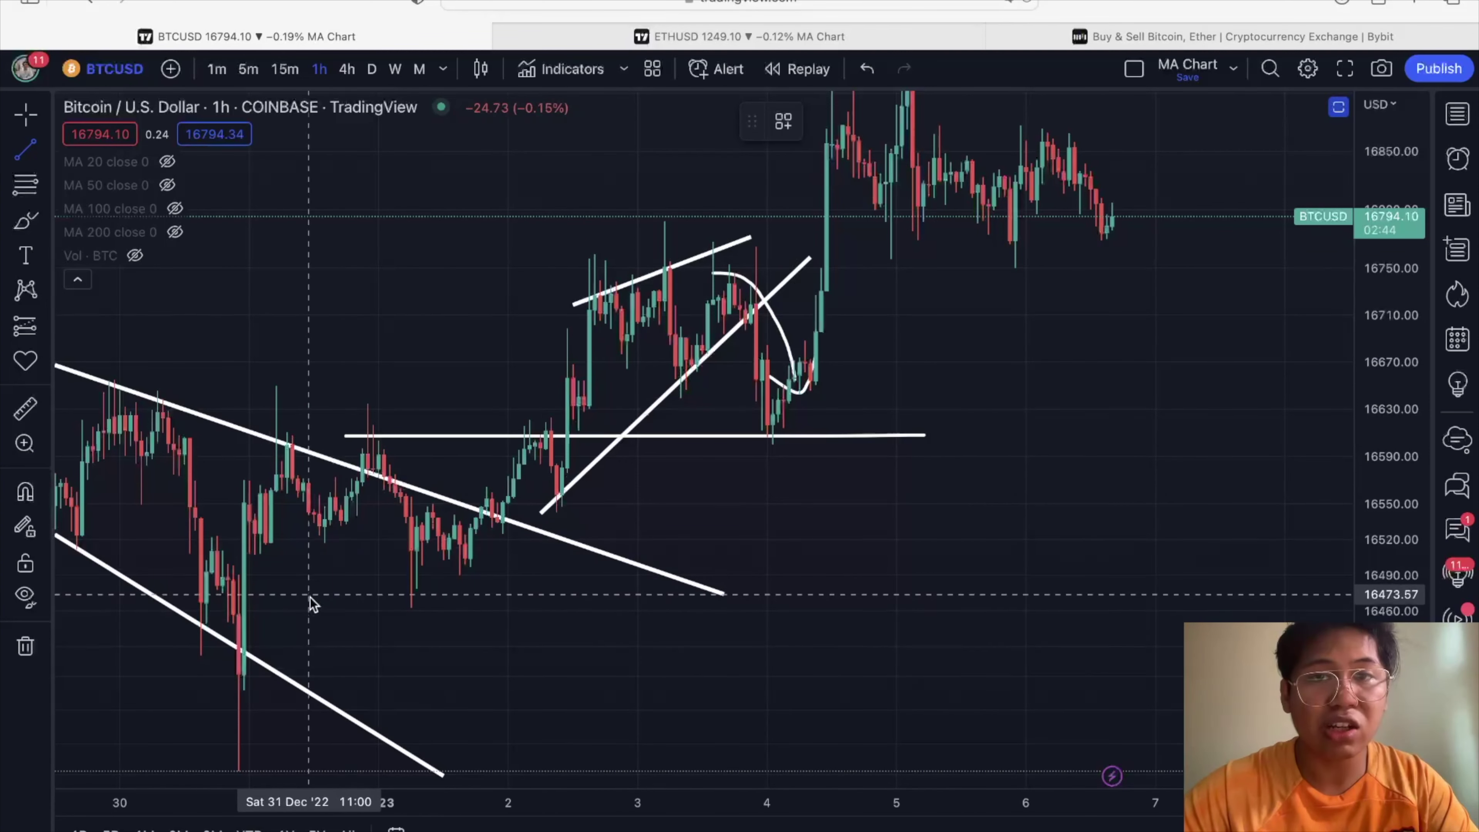
pyautogui.click(223, 688)
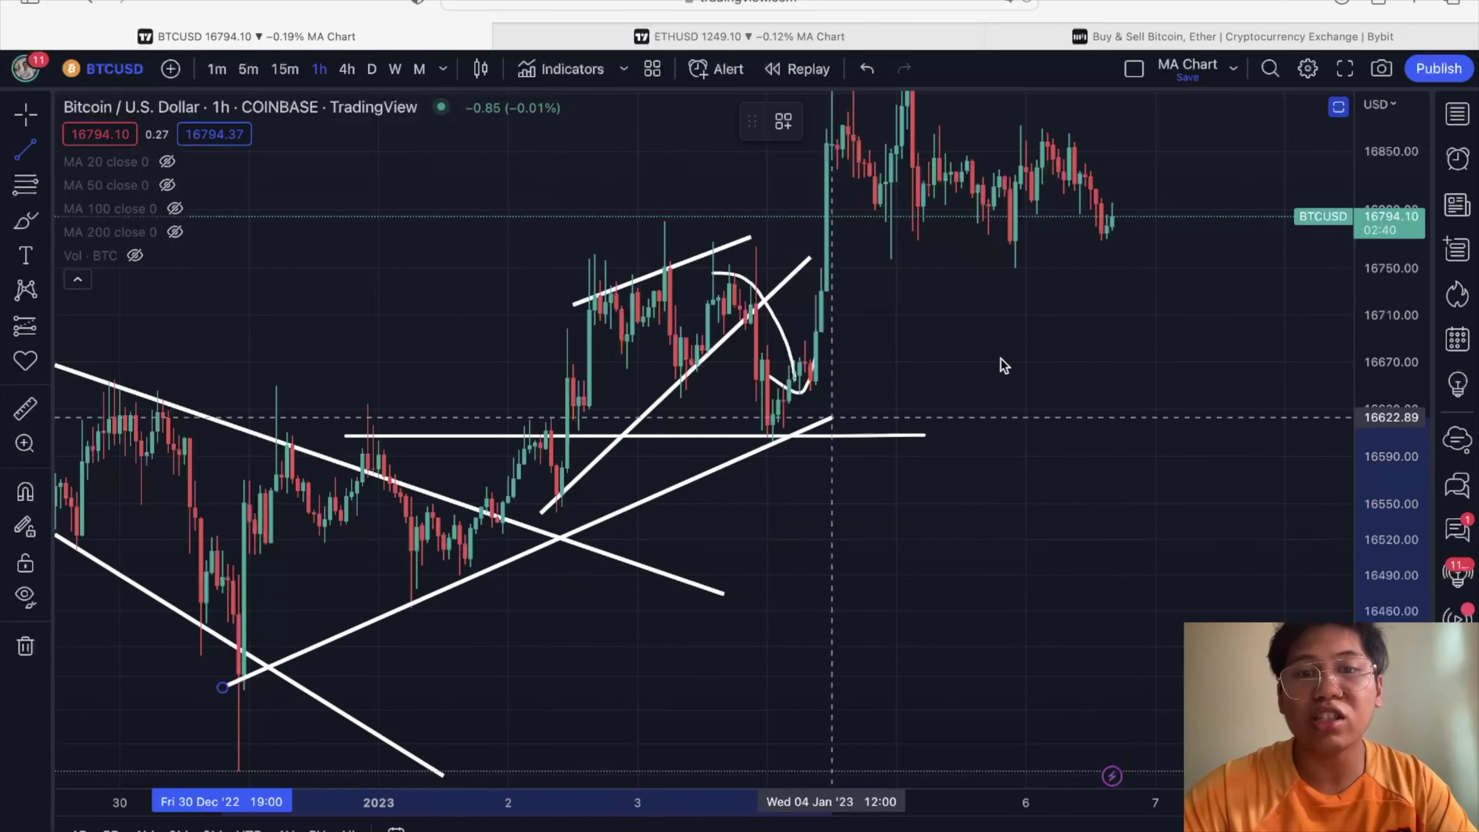
pyautogui.click(1231, 153)
# - Adjust both ends of the rising trend line to run from 30 December 17:00 to 16819.62 on 7 January 20:00
pyautogui.moveTo(227, 690)
pyautogui.mouseDown()
pyautogui.moveTo(318, 704)
pyautogui.moveTo(244, 682)
pyautogui.mouseUp()
pyautogui.moveTo(1231, 151); pyautogui.dragTo(1226, 182)
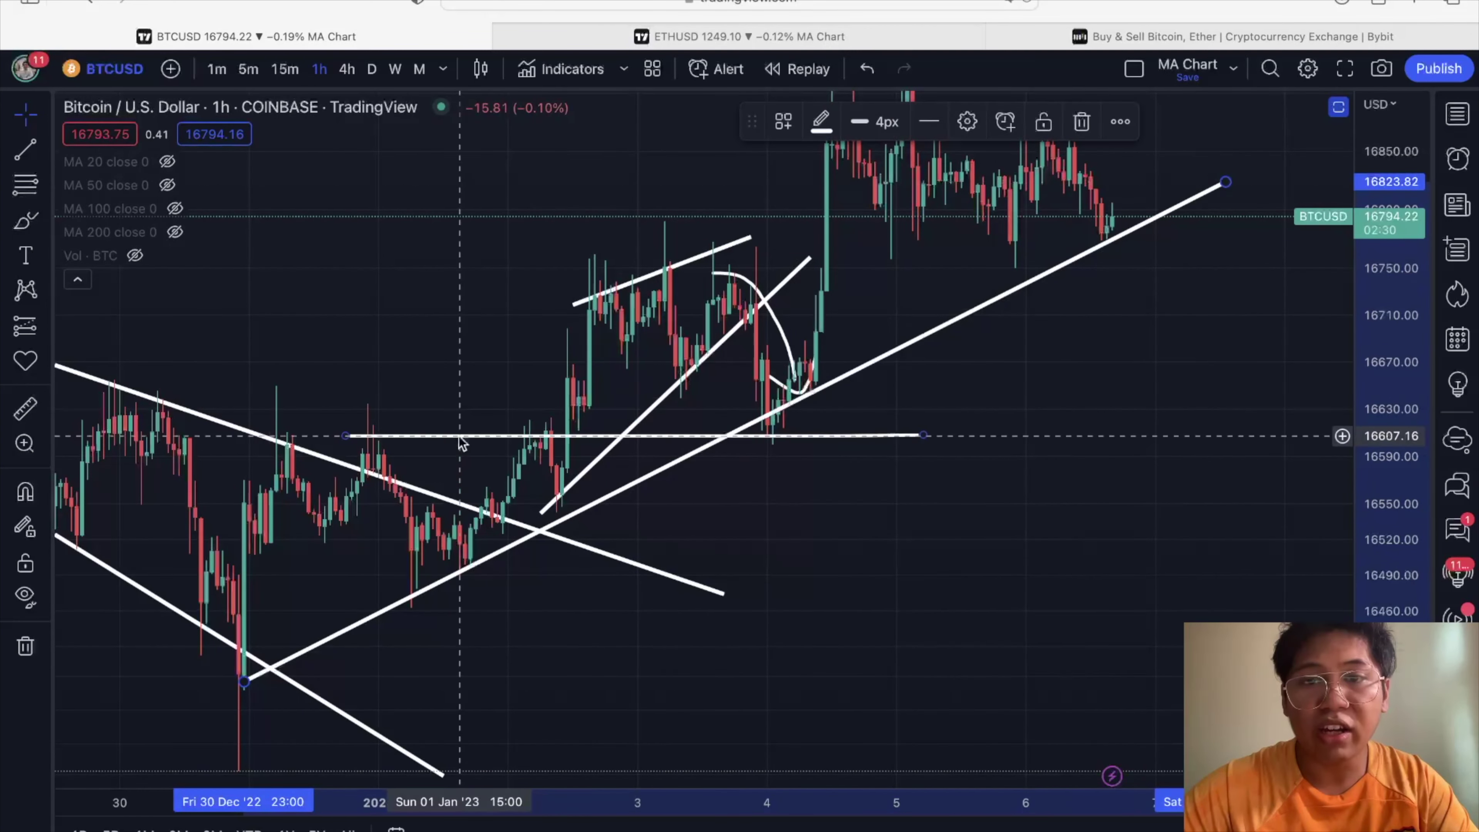
pyautogui.moveTo(242, 688); pyautogui.dragTo(212, 698)
pyautogui.moveTo(1225, 181); pyautogui.dragTo(1263, 187)
# - Colour the rising trend line under the lows yellow
pyautogui.moveTo(1384, 336); pyautogui.dragTo(1381, 461)
pyautogui.scroll(-6, 1154, 462)
pyautogui.click(832, 124)
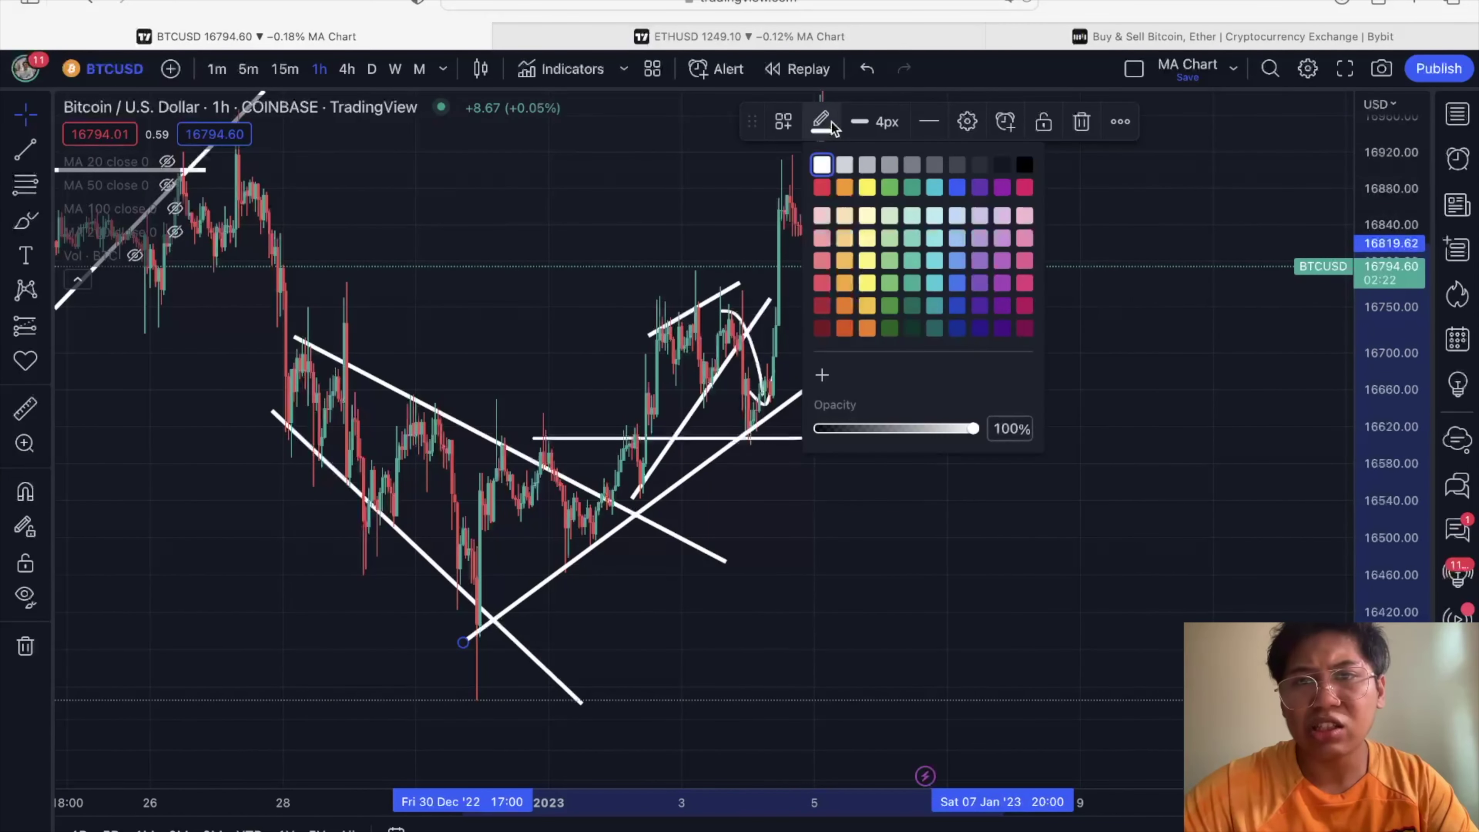
pyautogui.click(865, 186)
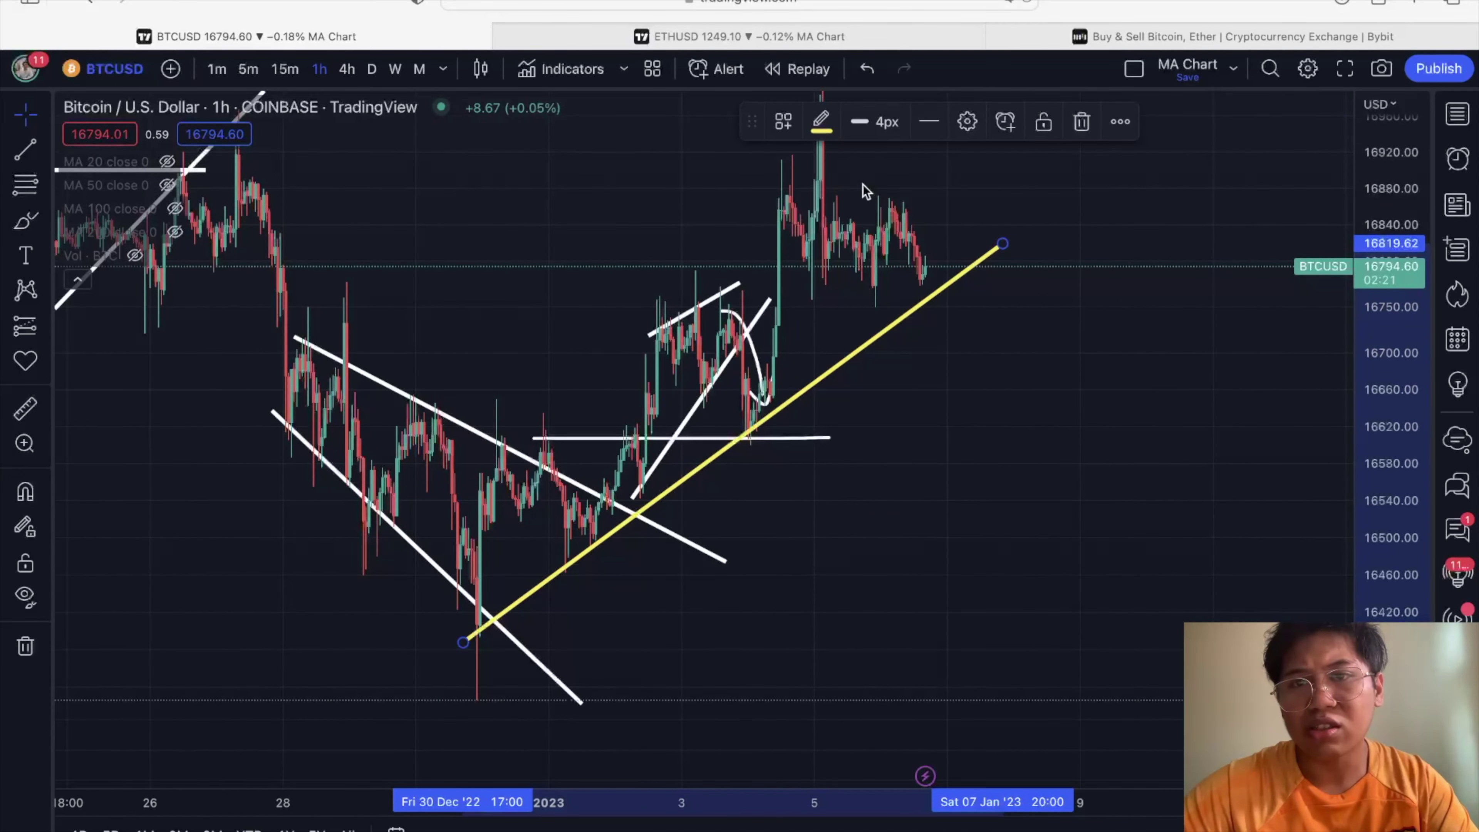
# - Draw a yellow trend line along the highs as the channel's upper boundary, from 16562.95 on 30 December to 17055.11 on 7 January
pyautogui.click(24, 148)
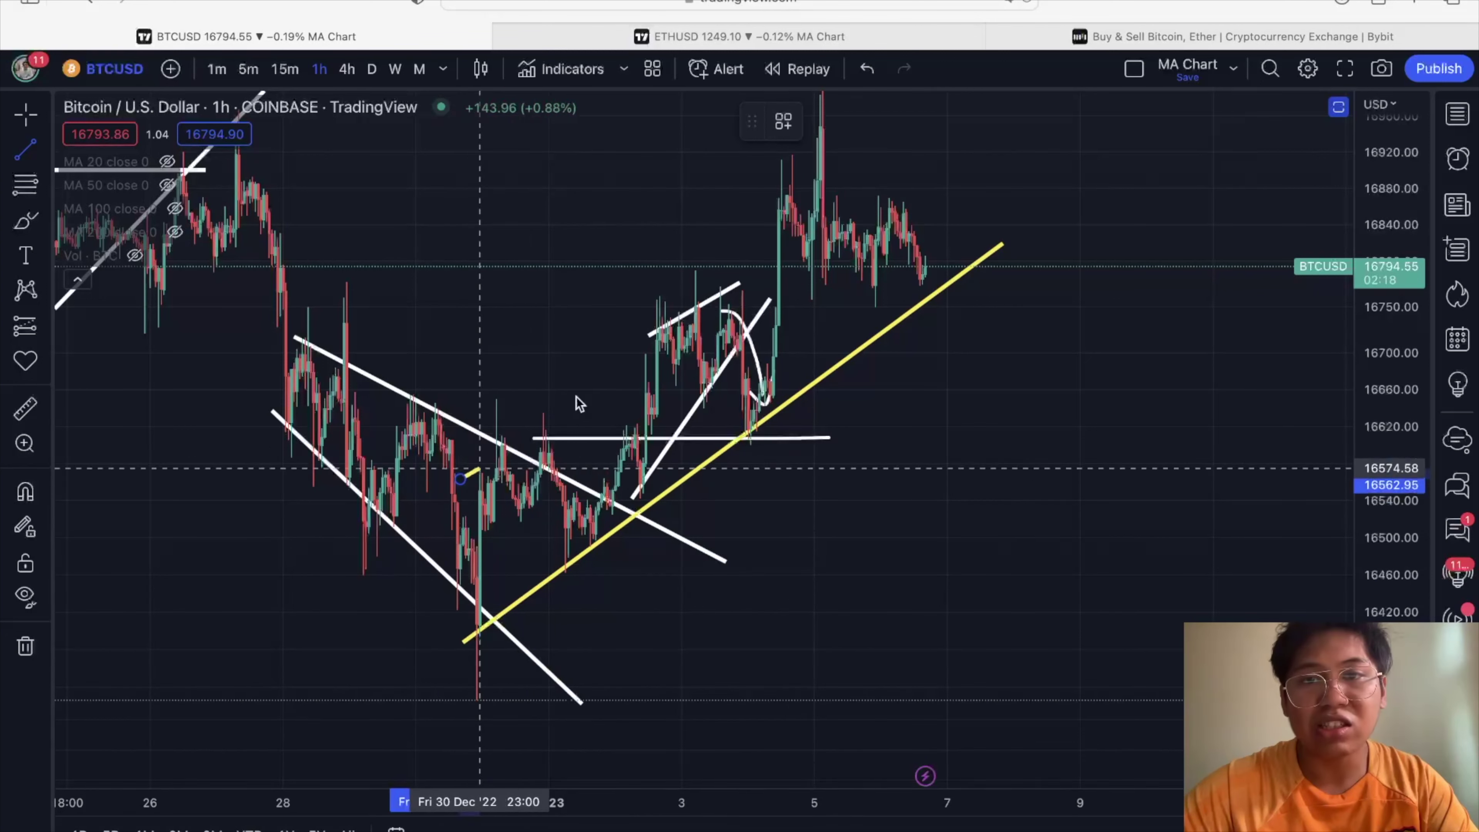
pyautogui.click(473, 479)
pyautogui.moveTo(1414, 227); pyautogui.dragTo(1413, 411)
pyautogui.moveTo(1219, 332); pyautogui.dragTo(1214, 418)
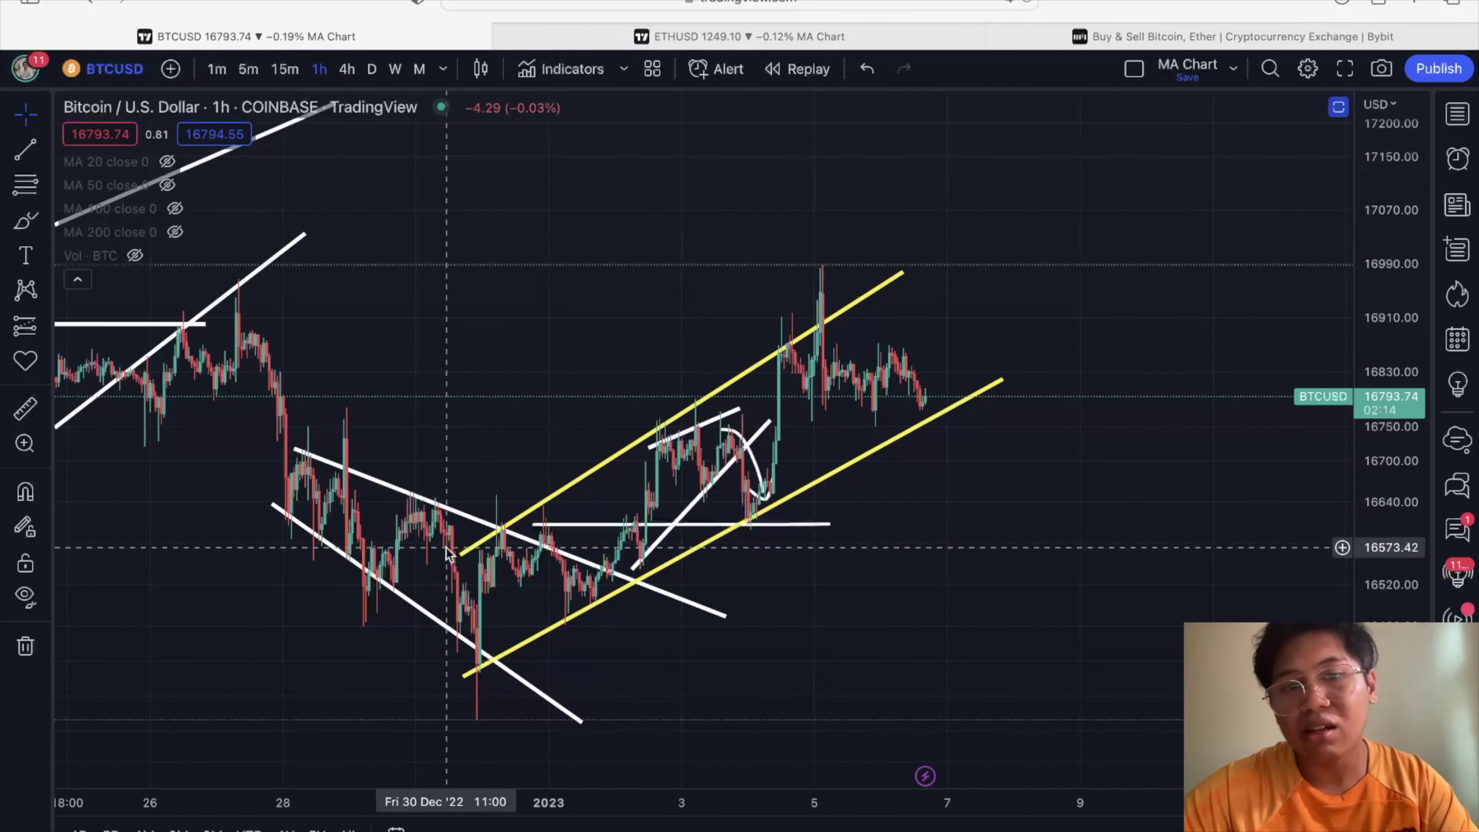
pyautogui.moveTo(903, 272); pyautogui.dragTo(959, 220)
# - Switch the BTCUSD chart to the 4-hour timeframe
pyautogui.click(347, 70)
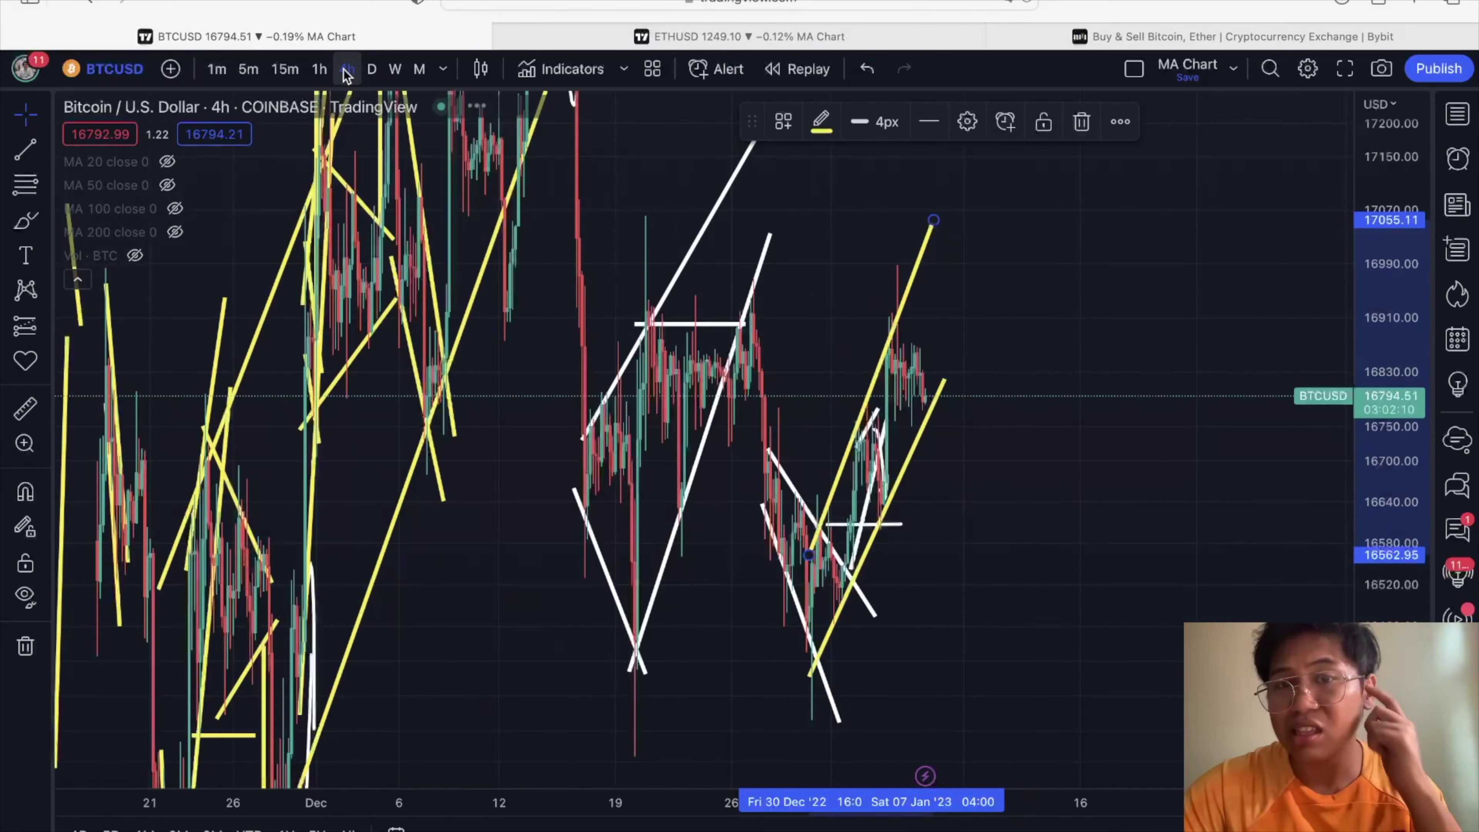
pyautogui.scroll(5, 915, 337)
pyautogui.scroll(5, 915, 338)
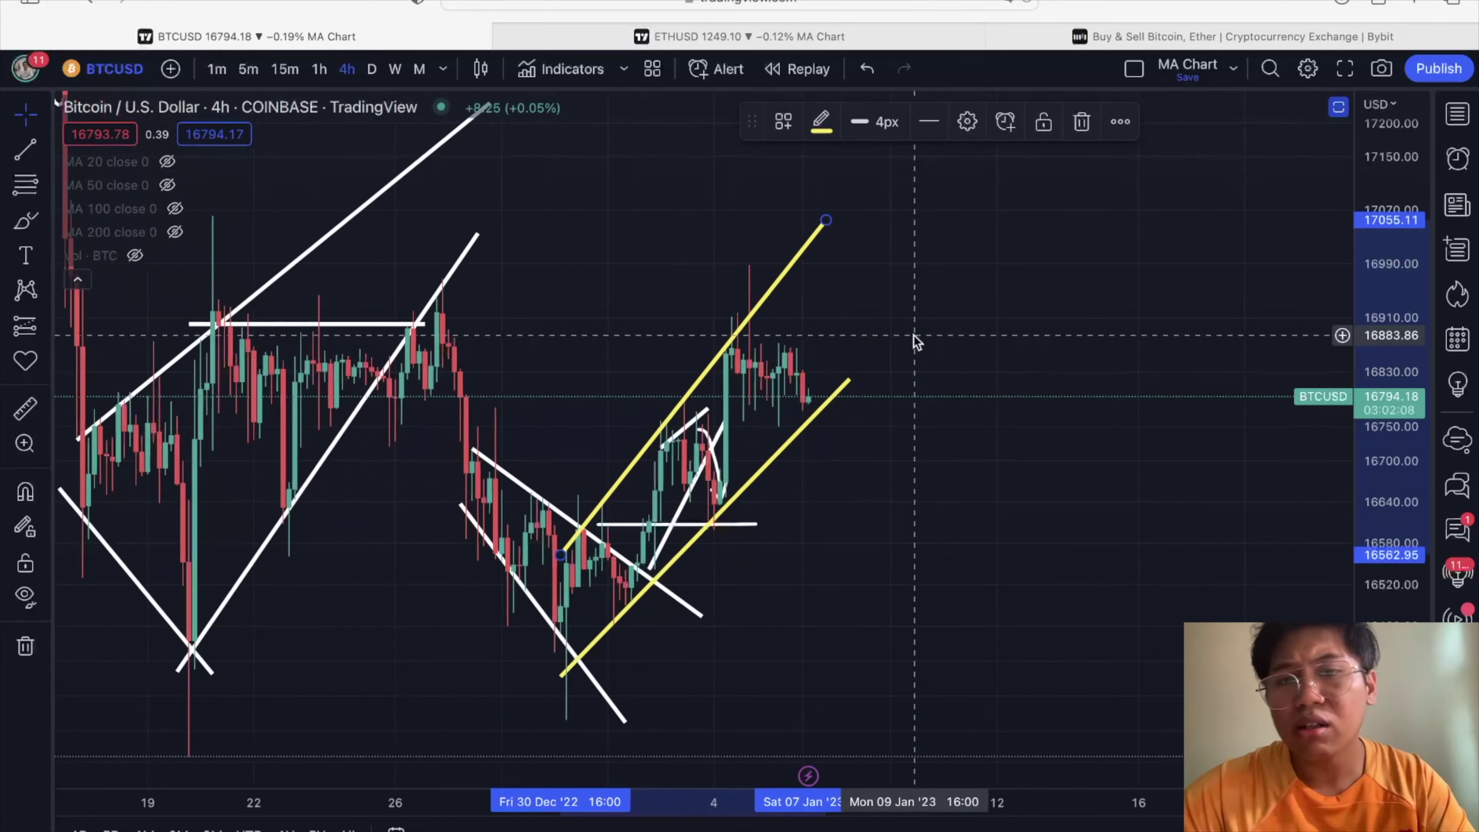
pyautogui.scroll(2, 846, 574)
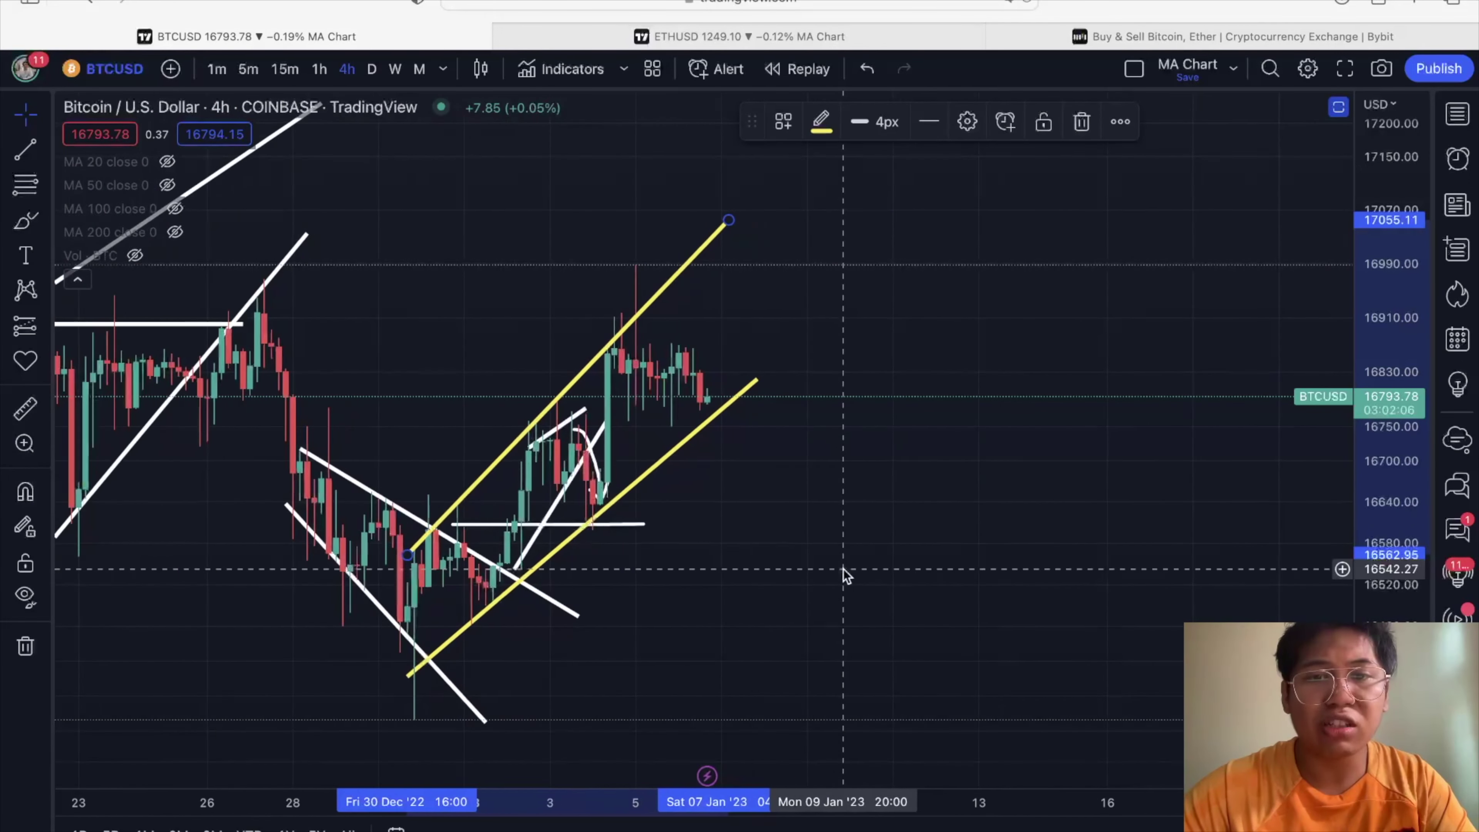
# - Circle the area below the latest candle at the lower yellow channel line with the Brush, and undo the circle
pyautogui.click(26, 220)
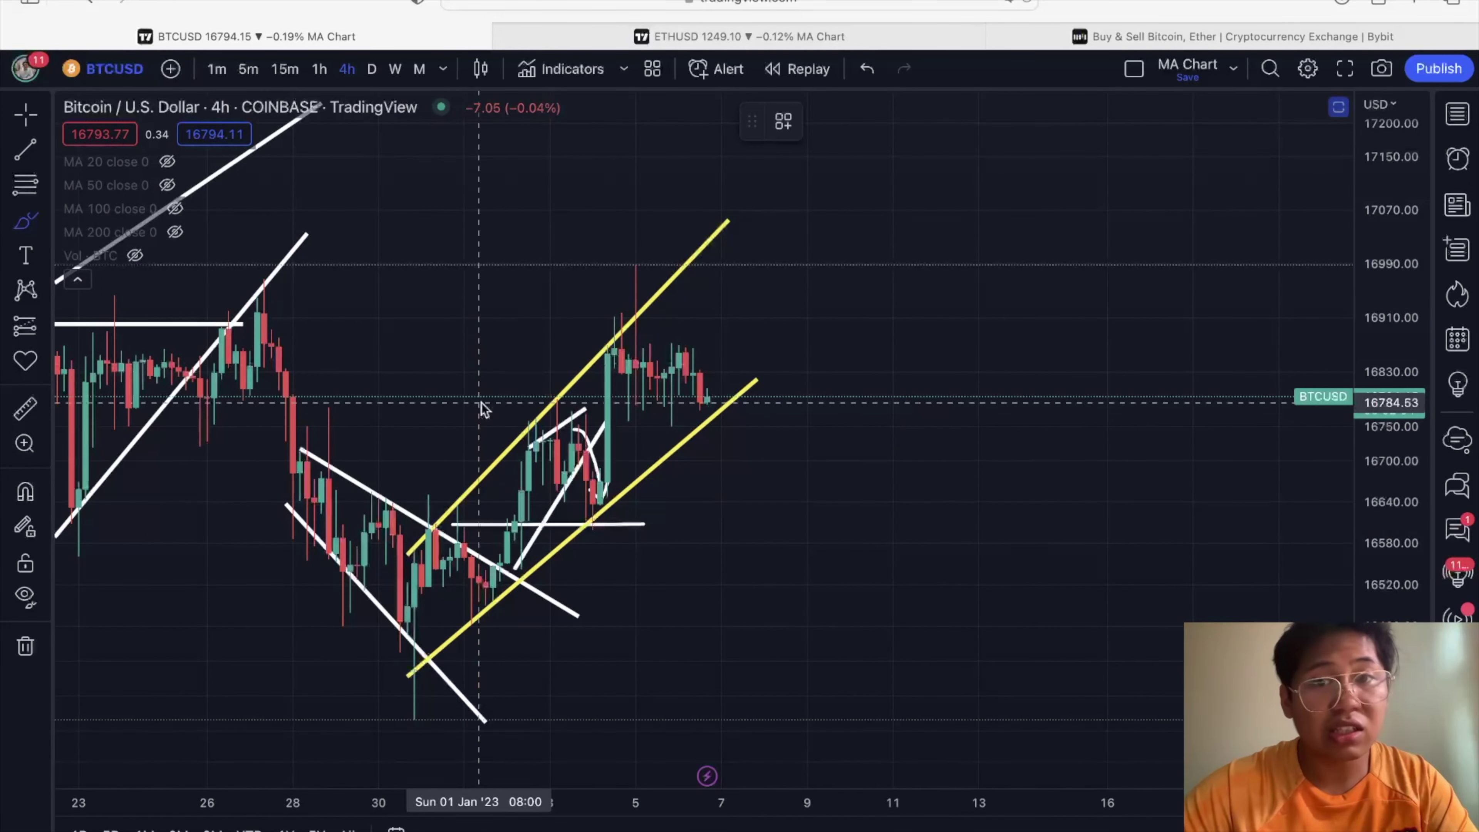
pyautogui.moveTo(709, 398)
pyautogui.mouseDown()
pyautogui.moveTo(708, 468)
pyautogui.moveTo(707, 392)
pyautogui.mouseUp()
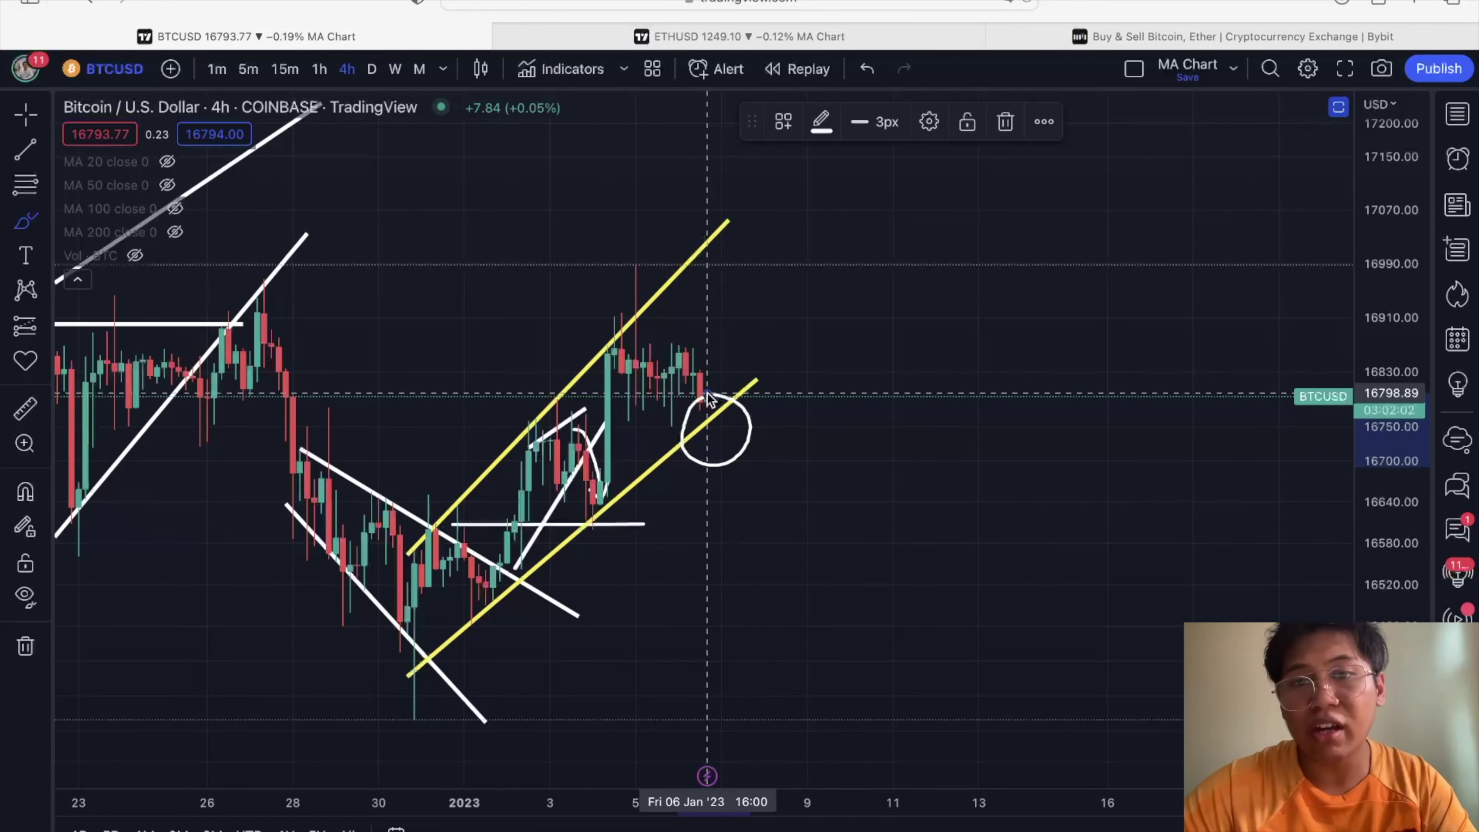
pyautogui.press('super+z')
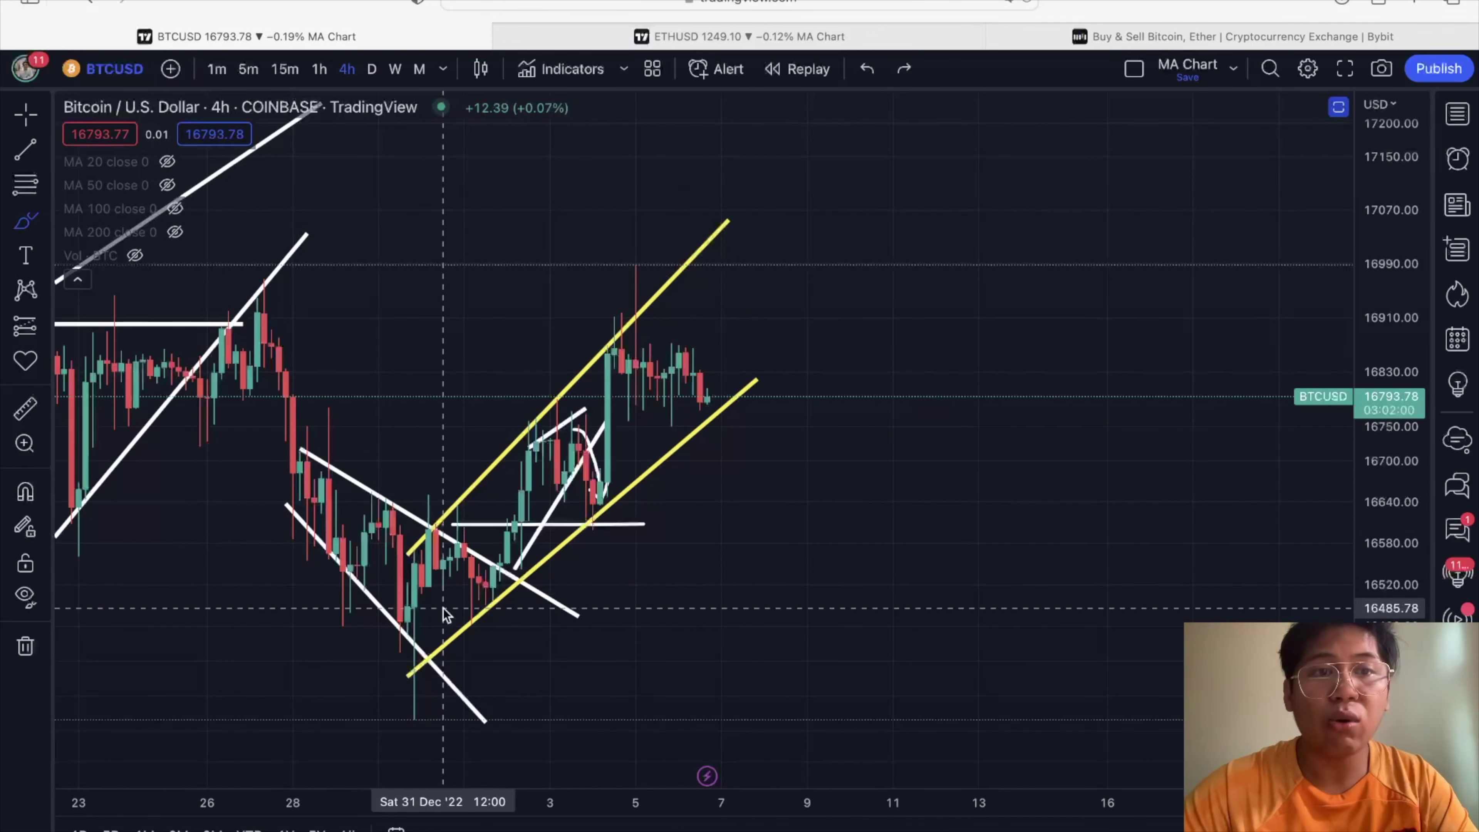
# - Brush a projected rise to about 17050 and drop to about 16550, with horizontal levels at about 16754, 16640 and 16500, and undo them all
pyautogui.moveTo(400, 626)
pyautogui.mouseDown()
pyautogui.moveTo(448, 536)
pyautogui.moveTo(487, 562)
pyautogui.moveTo(626, 340)
pyautogui.moveTo(664, 343)
pyautogui.moveTo(702, 415)
pyautogui.moveTo(752, 244)
pyautogui.moveTo(979, 562)
pyautogui.mouseUp()
pyautogui.moveTo(542, 499); pyautogui.dragTo(1052, 499)
pyautogui.moveTo(419, 597); pyautogui.dragTo(766, 597)
pyautogui.moveTo(879, 598); pyautogui.dragTo(987, 606)
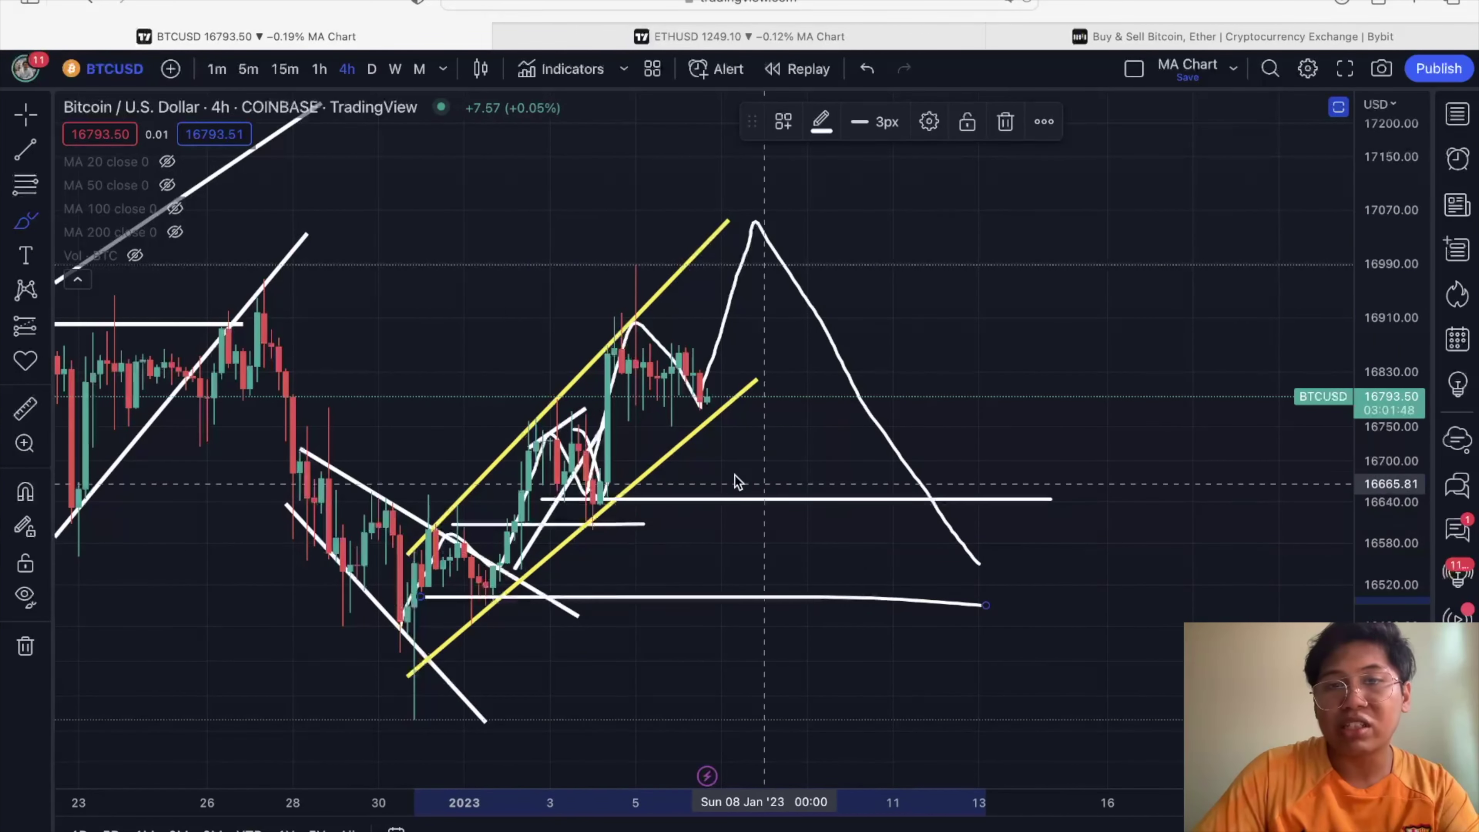
pyautogui.moveTo(564, 424); pyautogui.dragTo(944, 424)
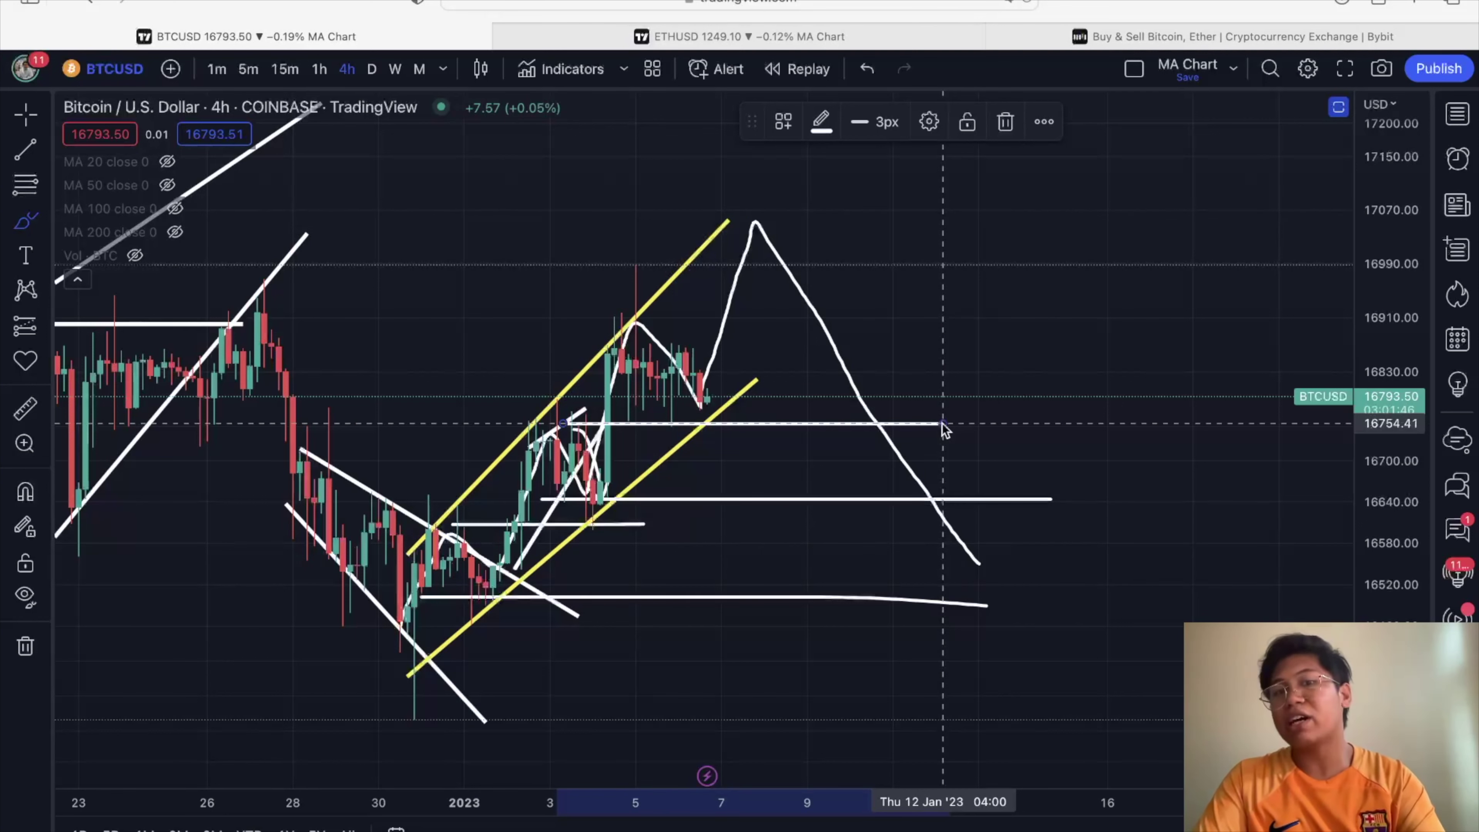
pyautogui.press('super+z')
pyautogui.press('super+z')
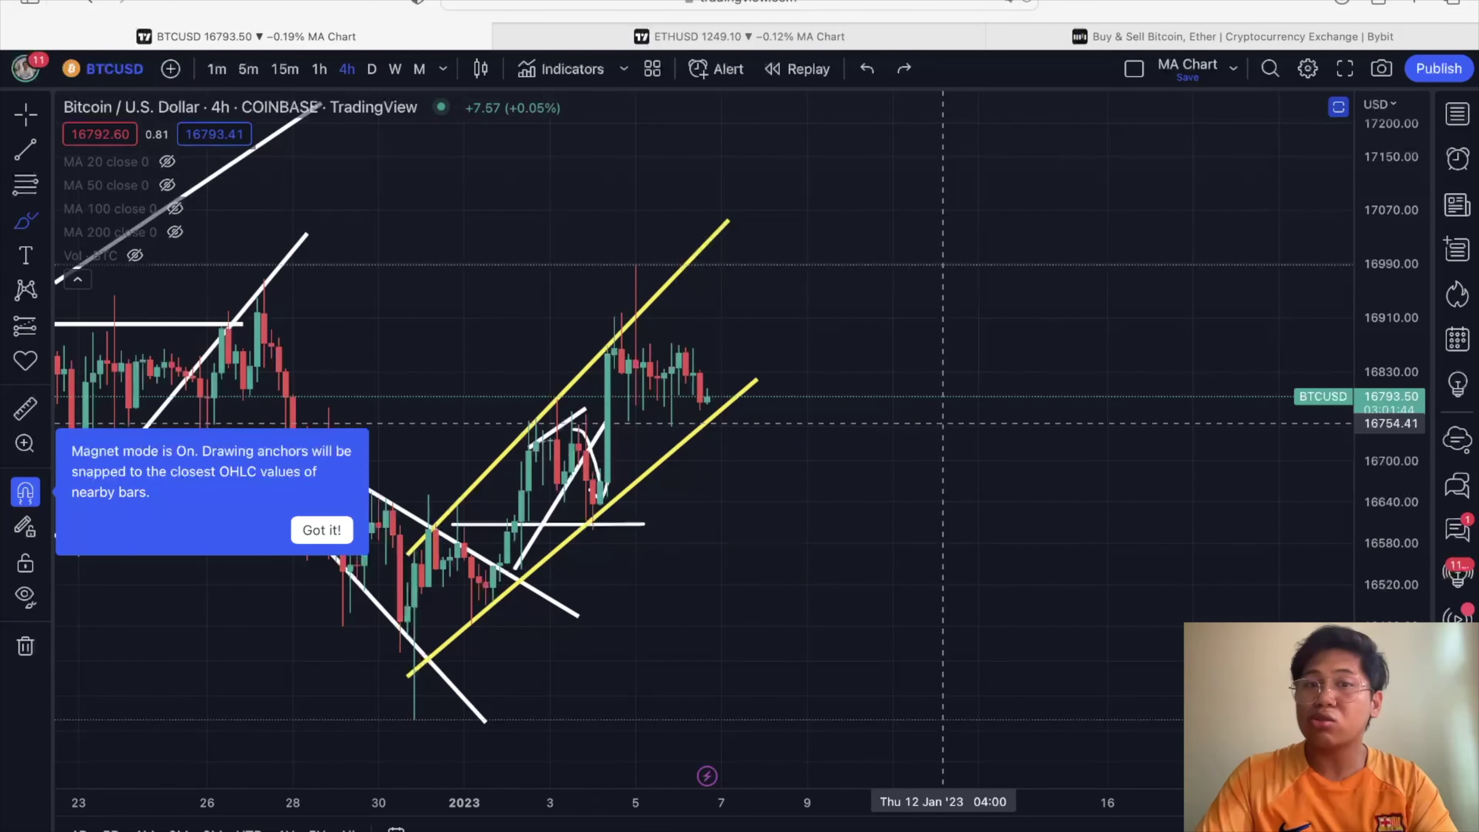
# - Extend both yellow channel lines on BTCUSD further along their slopes, ending the upper line at 17131.12 on 8 January
pyautogui.scroll(3, 941, 424)
pyautogui.scroll(1, 938, 424)
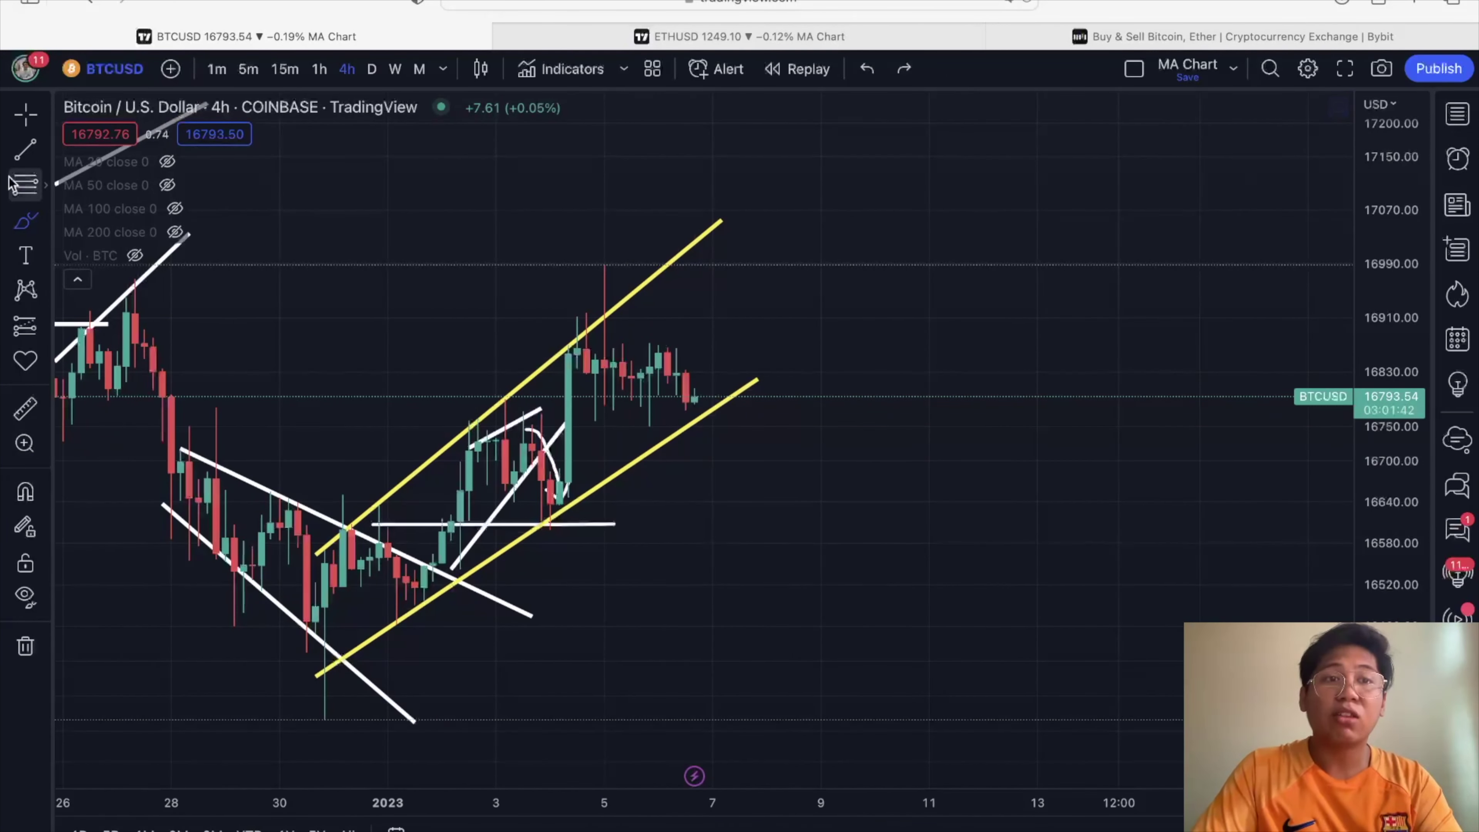
pyautogui.moveTo(757, 381); pyautogui.dragTo(830, 335)
pyautogui.moveTo(723, 221); pyautogui.dragTo(784, 173)
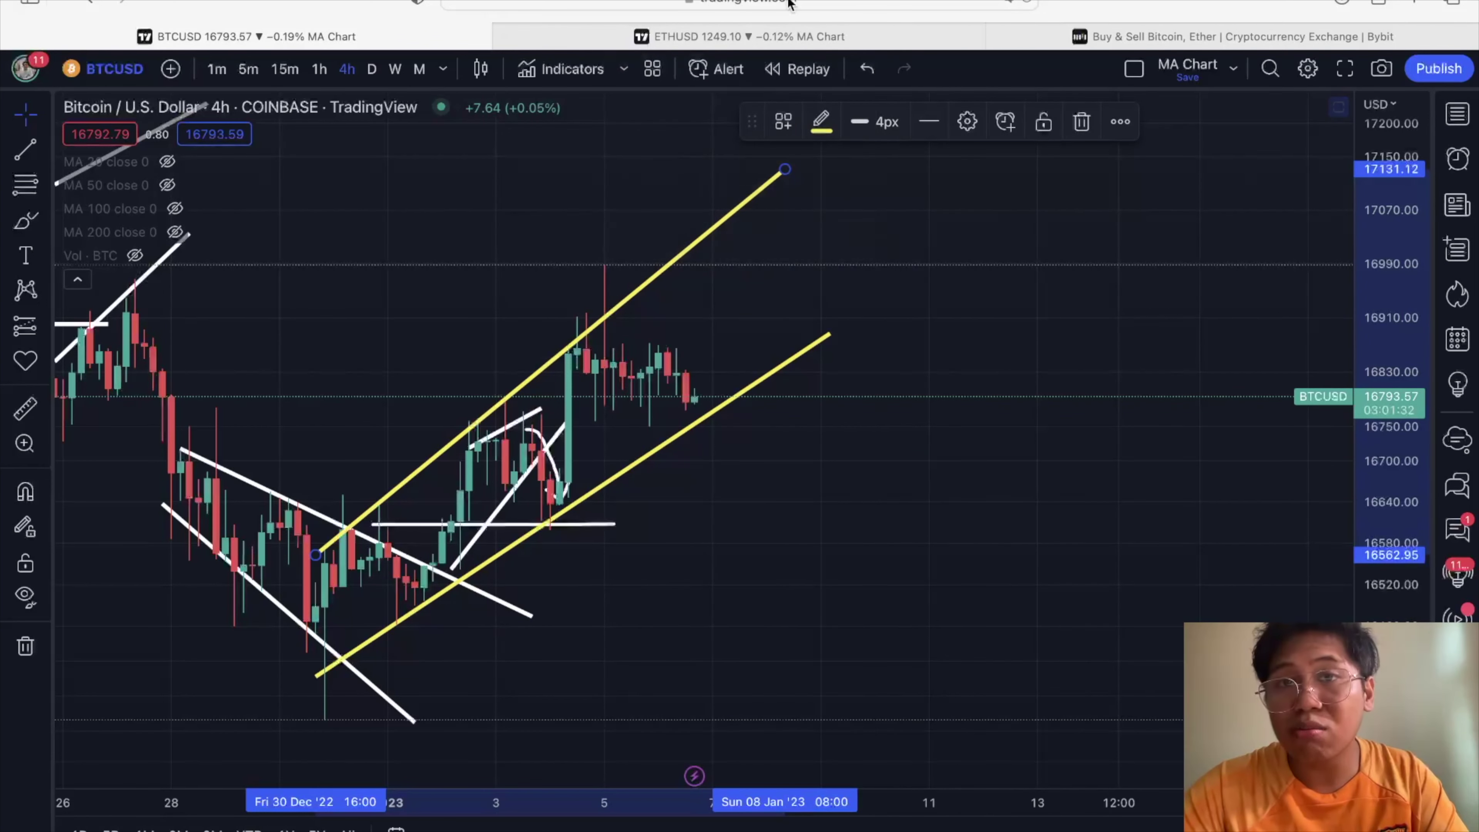
# - Open the ETHUSD chart on the 4-hour timeframe and reset its chart view
pyautogui.click(794, 34)
pyautogui.scroll(-3, 791, 313)
pyautogui.moveTo(1411, 183); pyautogui.dragTo(1405, 506)
pyautogui.scroll(-3, 1295, 365)
pyautogui.scroll(-2, 1298, 370)
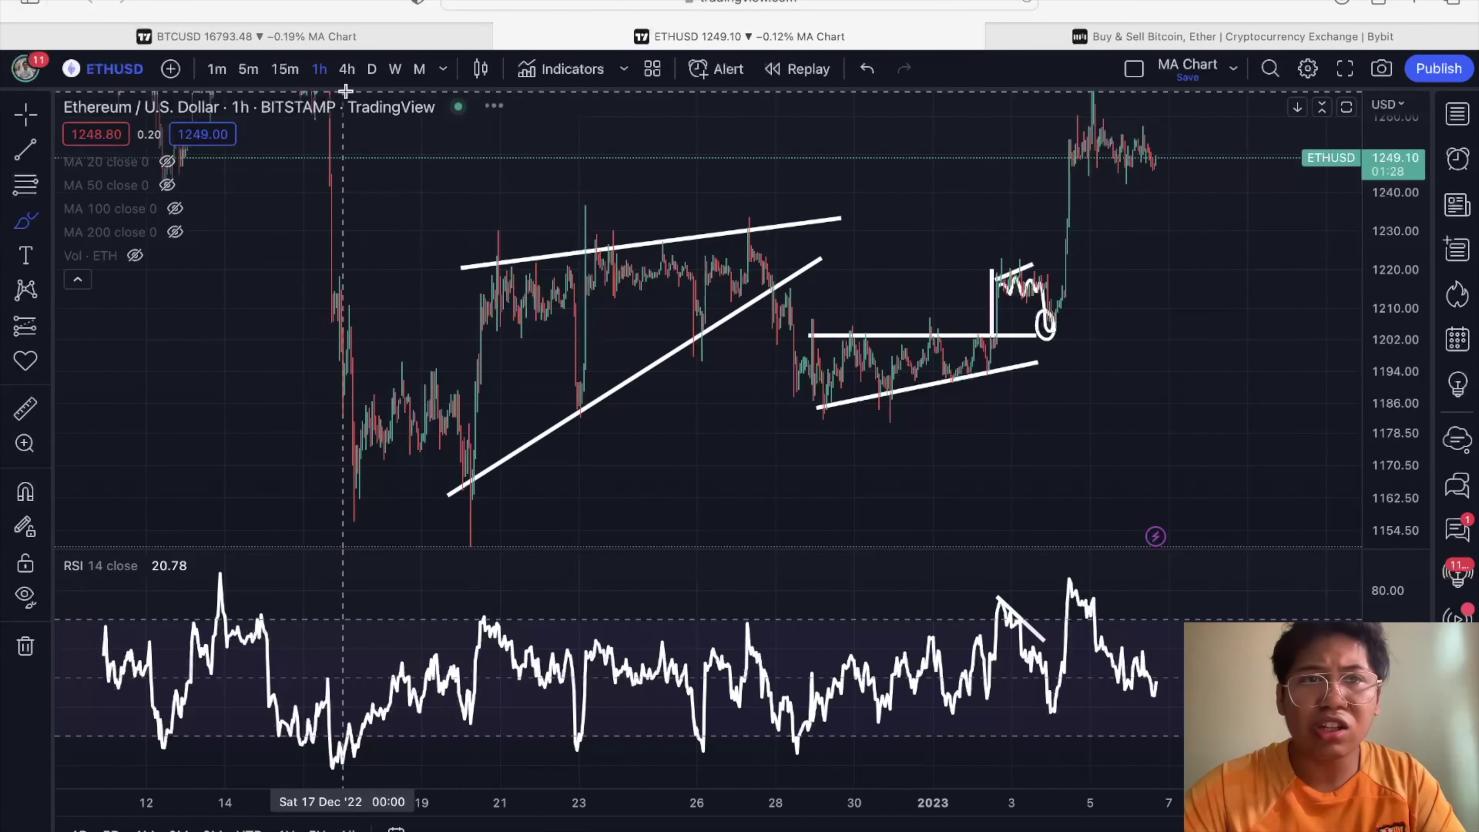
pyautogui.click(347, 69)
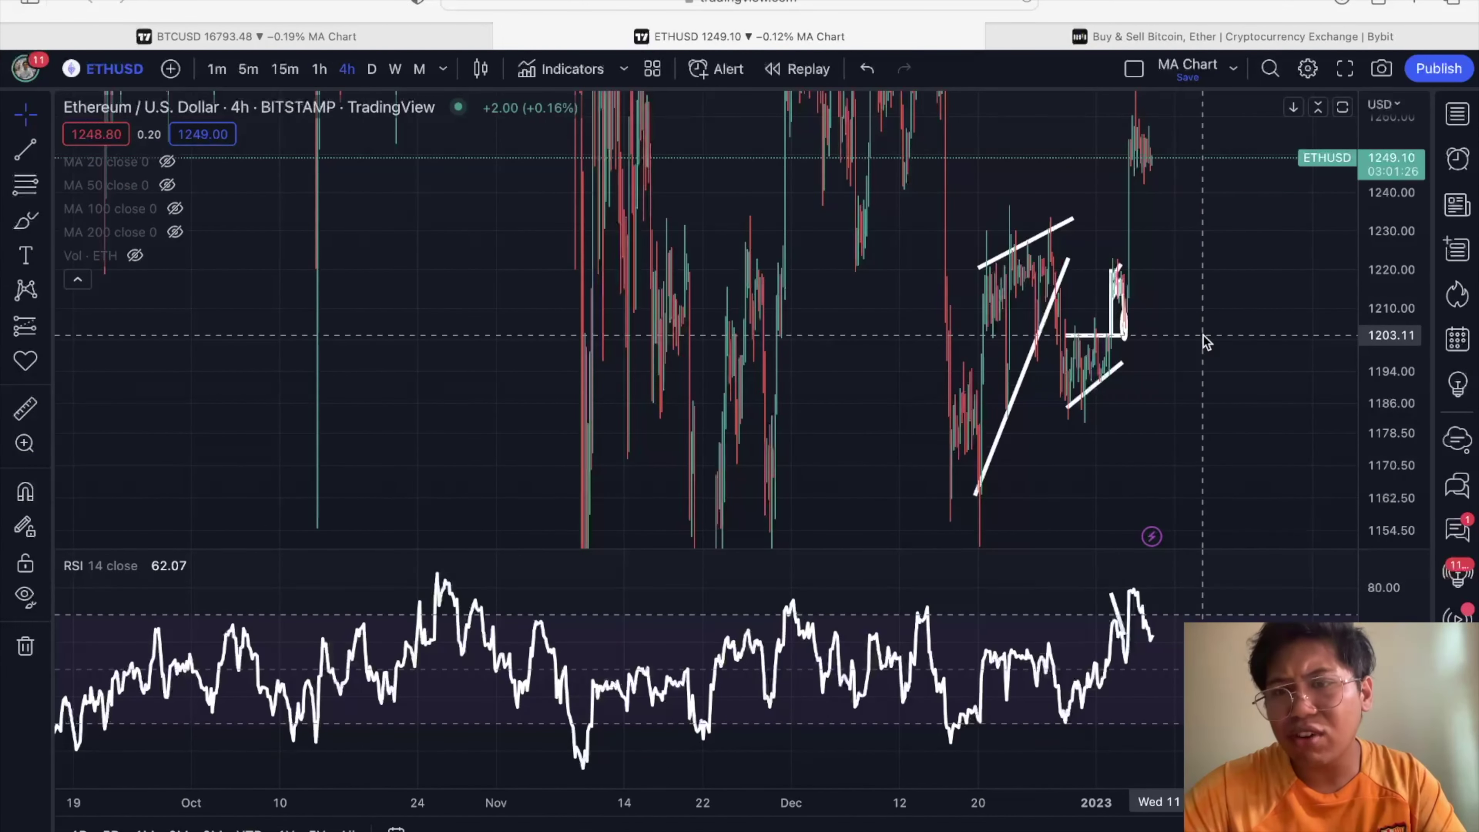
pyautogui.rightClick(1261, 335)
pyautogui.click(1272, 344)
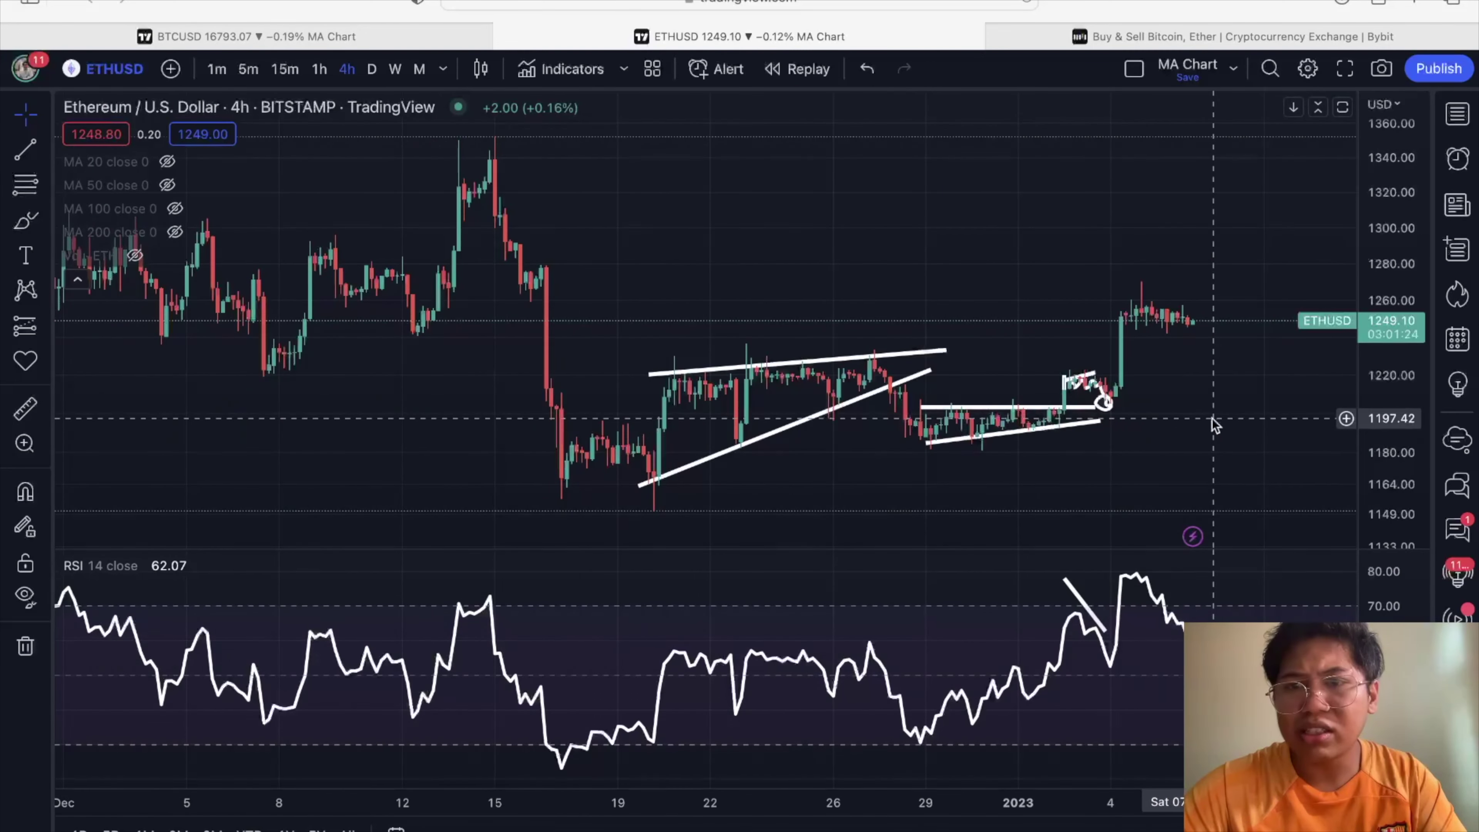
# - Draw a yellow trend line along the ETHUSD lows, from 17 December 08:00 to 1224.47 on 18 January
pyautogui.scroll(-3, 1213, 418)
pyautogui.click(18, 154)
pyautogui.click(394, 694)
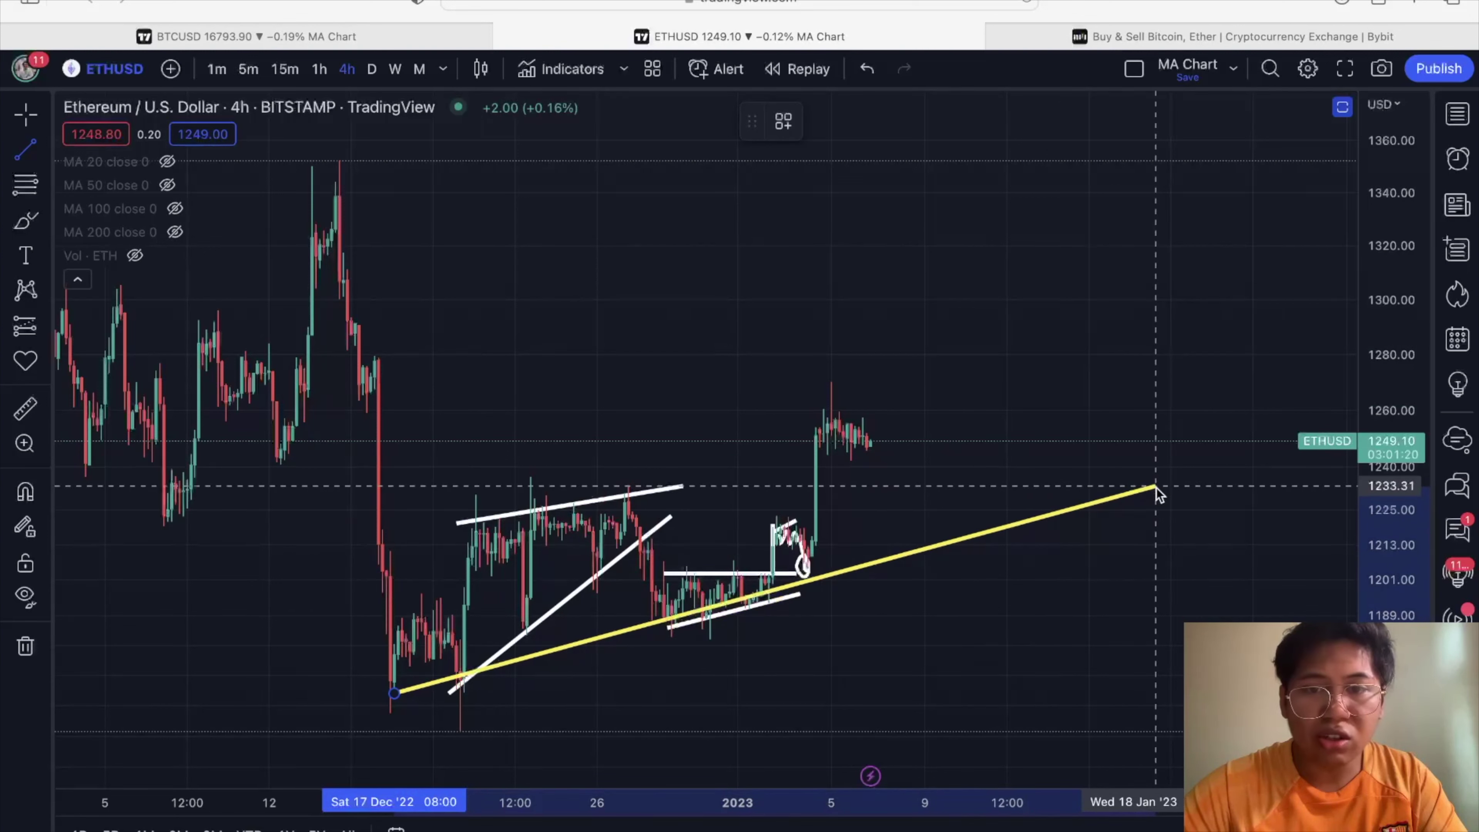
pyautogui.click(1152, 512)
# - Draw a yellow trend line along the ETHUSD highs from 1211.00 to 1274.23 on 11 January, and move the lower line's start to 17 December 16:00
pyautogui.click(26, 150)
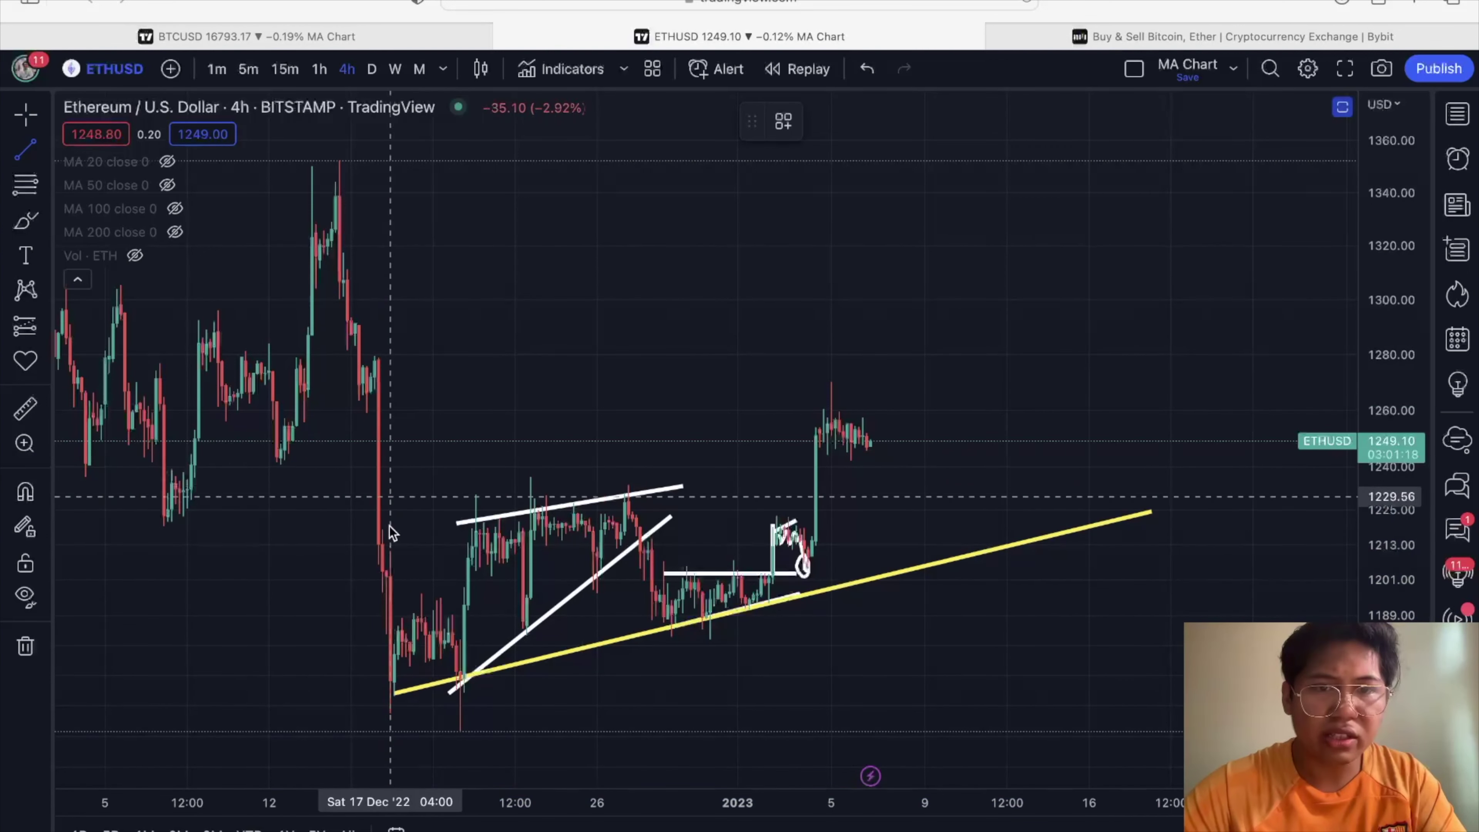
pyautogui.click(414, 551)
pyautogui.click(992, 370)
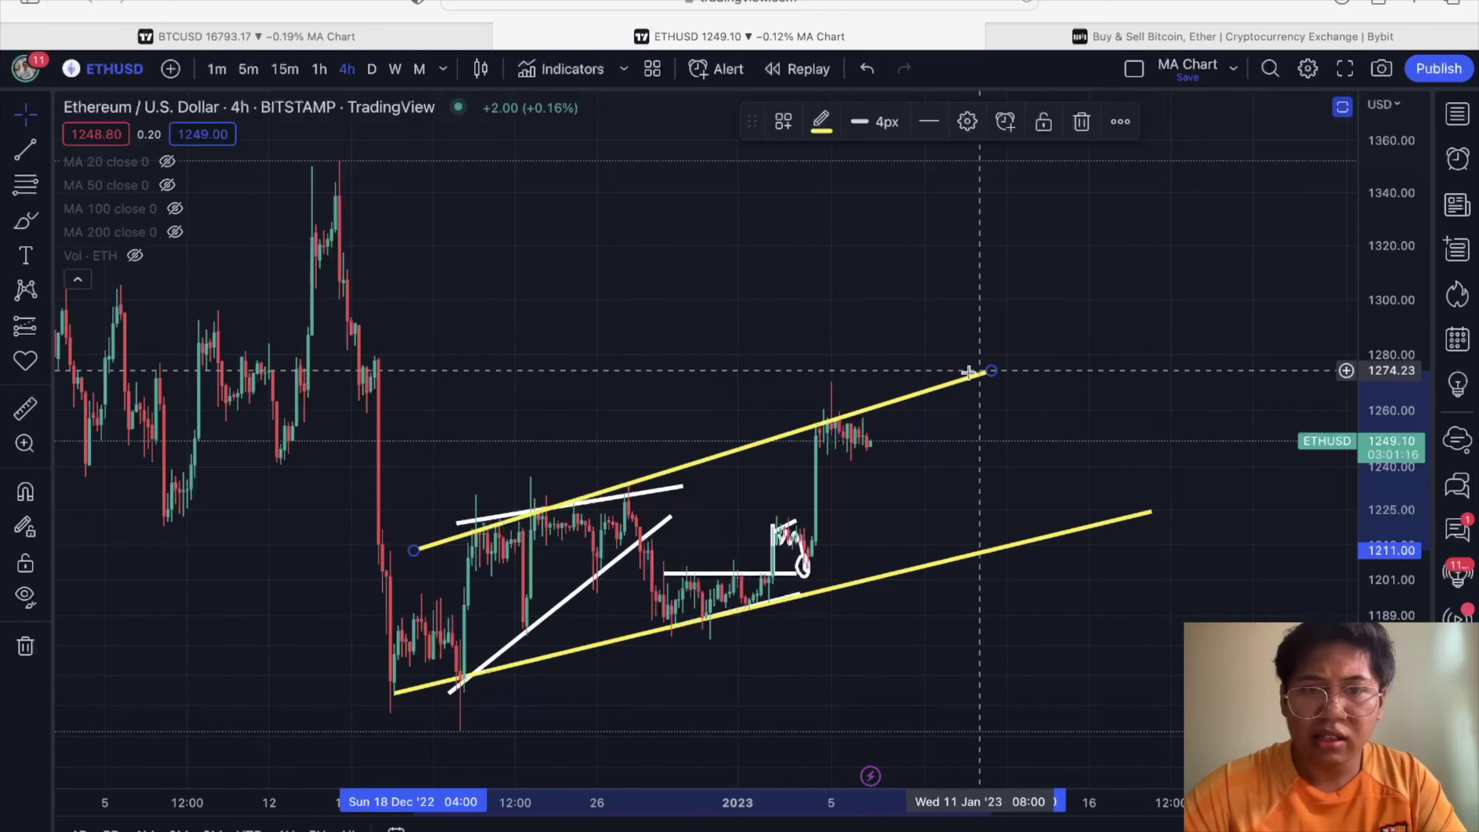
pyautogui.click(402, 694)
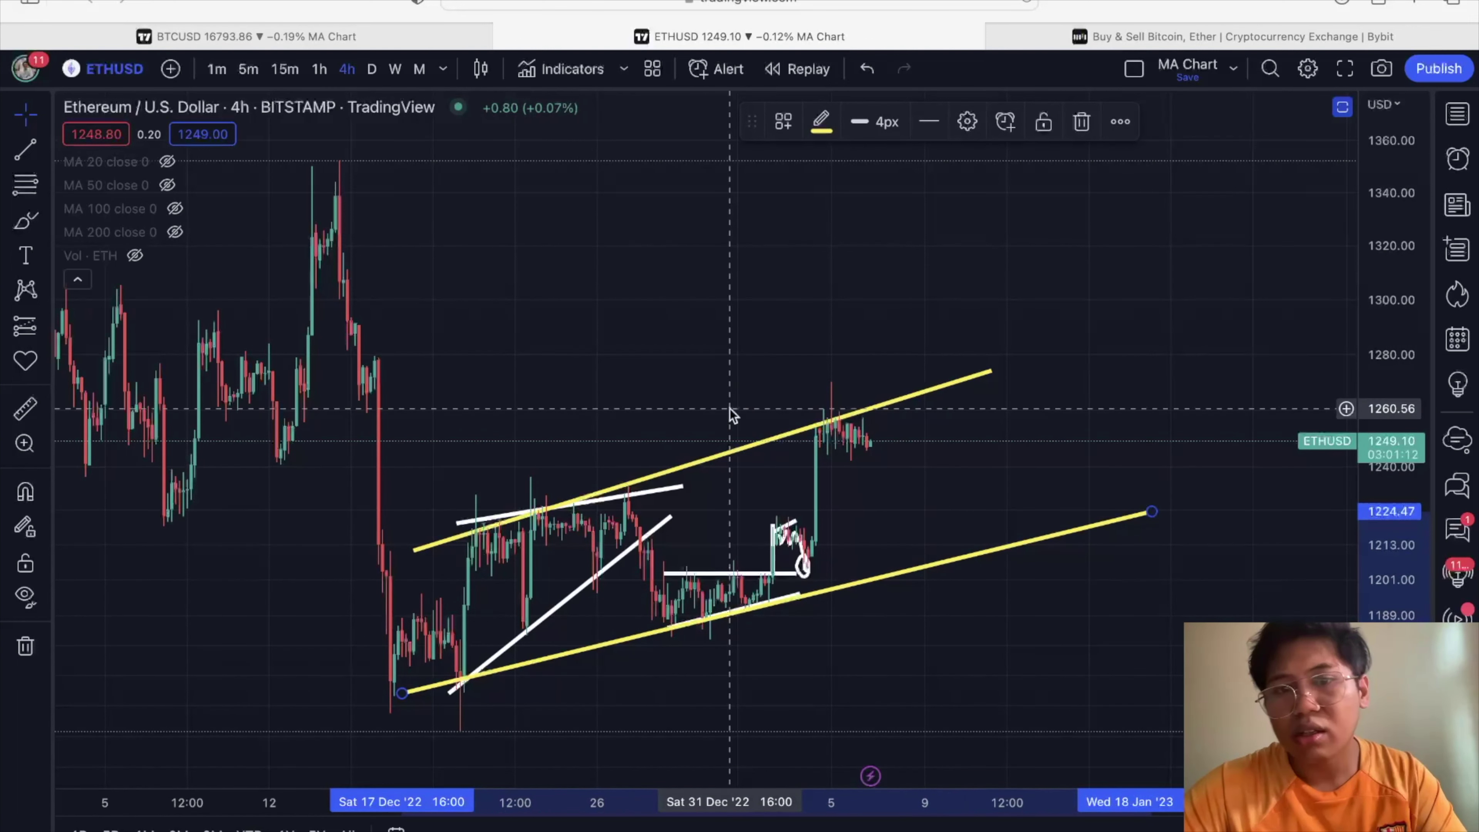
# - Return to the BTCUSD chart
pyautogui.click(367, 32)
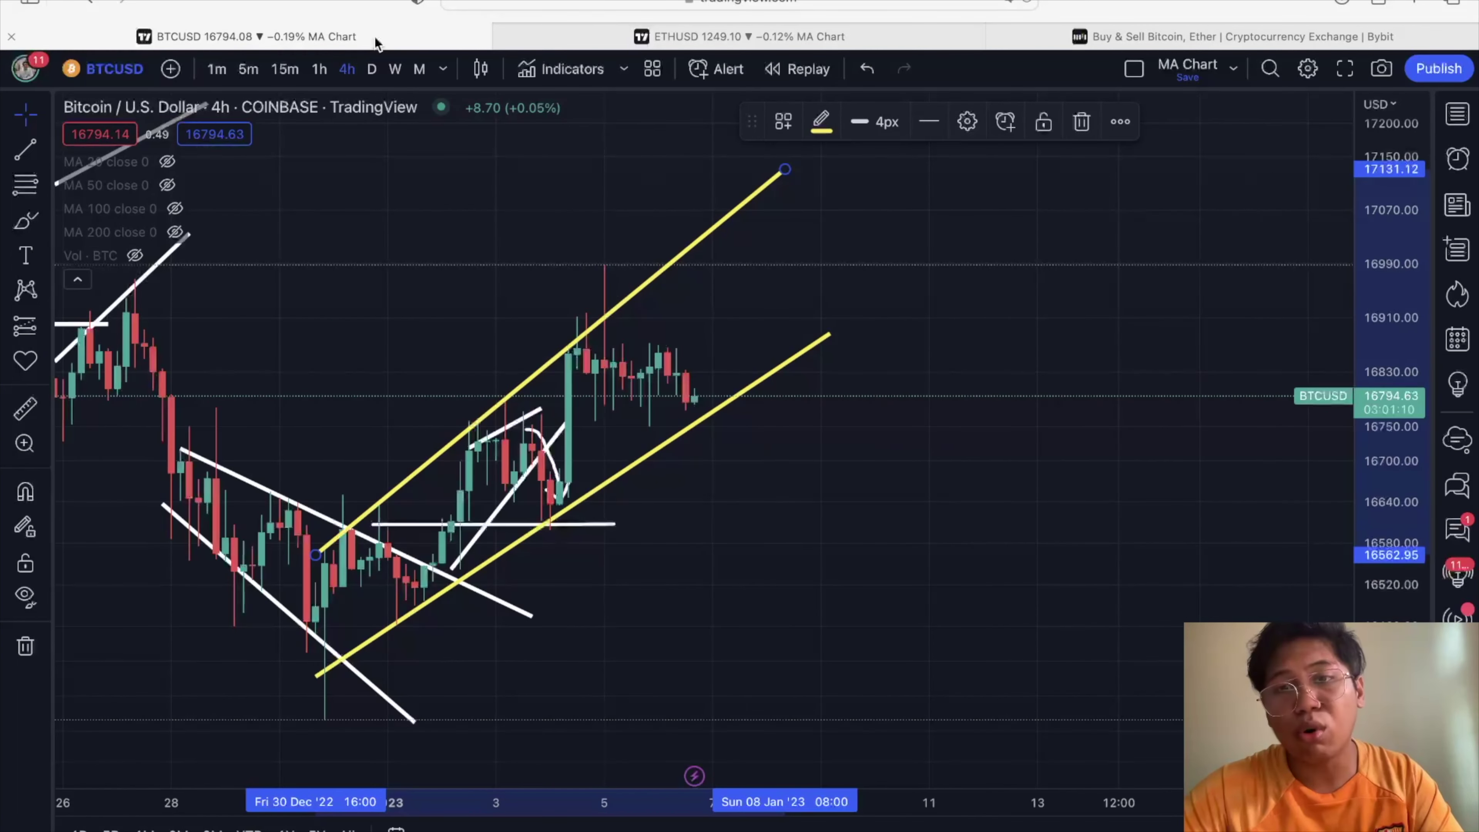